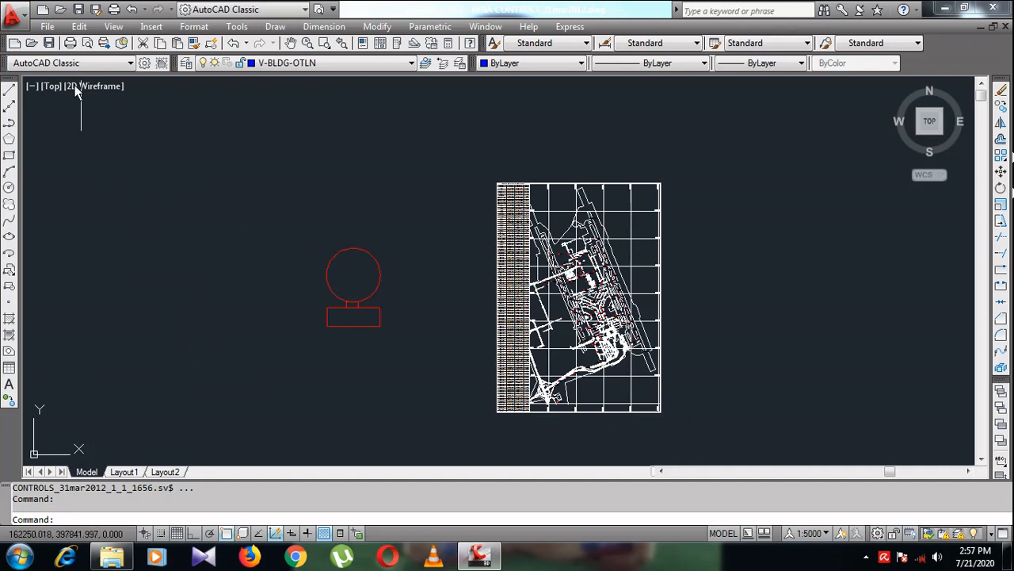
# Try to start a new drawing and cancel the template file request.
pyautogui.click(13, 14)
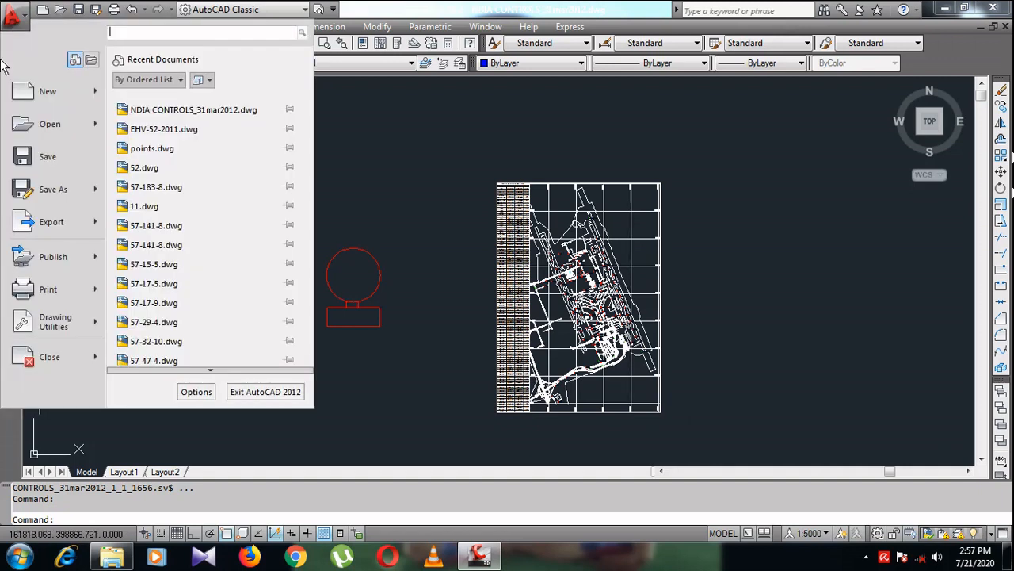
pyautogui.click(63, 89)
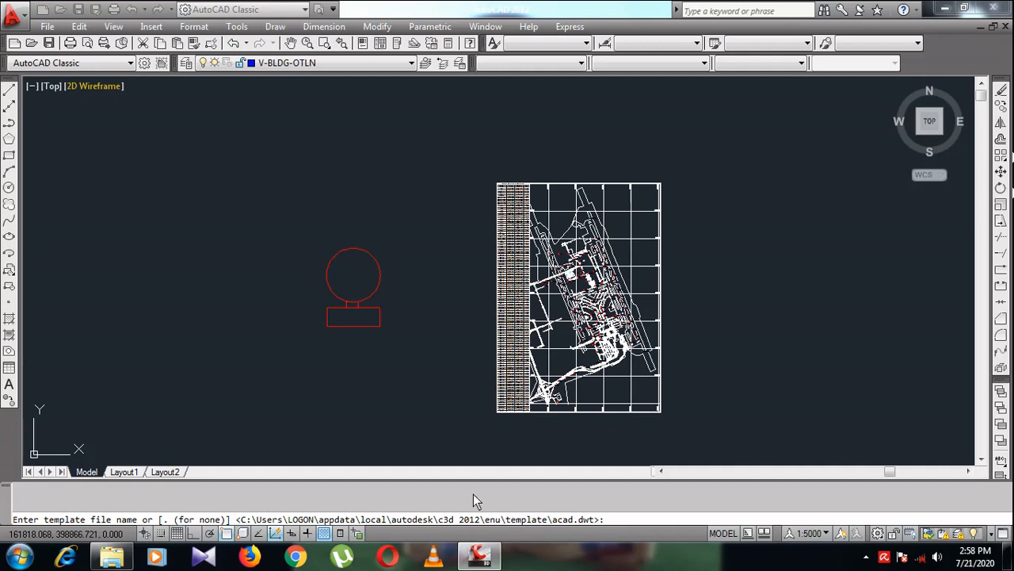
pyautogui.press('Escape')
# Save the current drawing and start Save As to check how it asks for the file format.
pyautogui.click(15, 19)
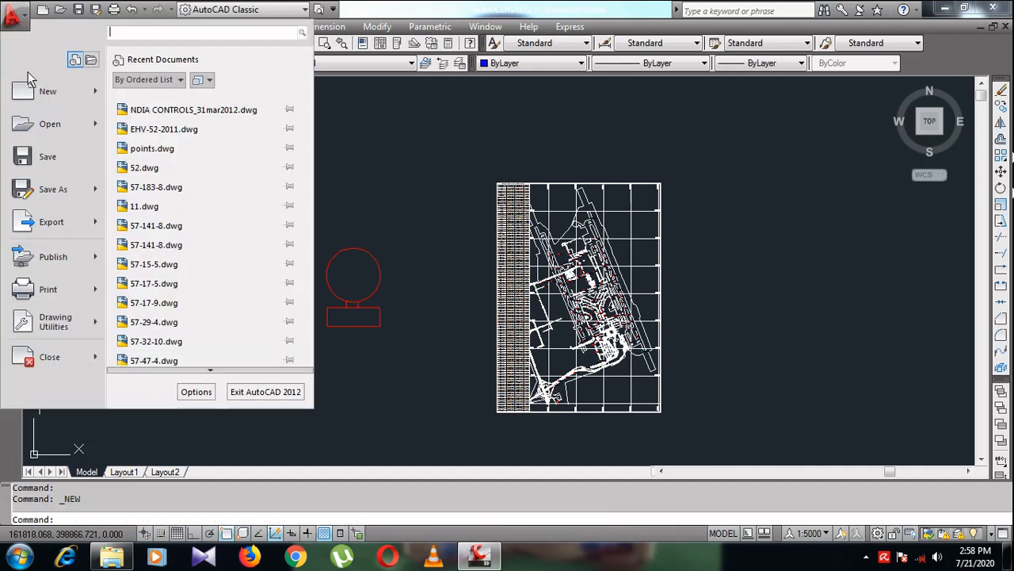
pyautogui.click(51, 159)
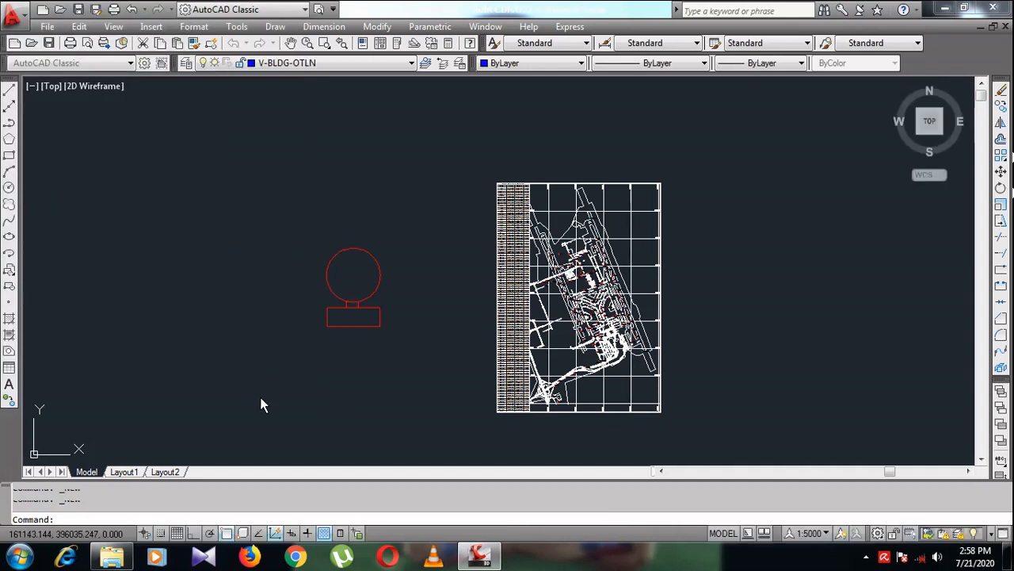
pyautogui.click(15, 20)
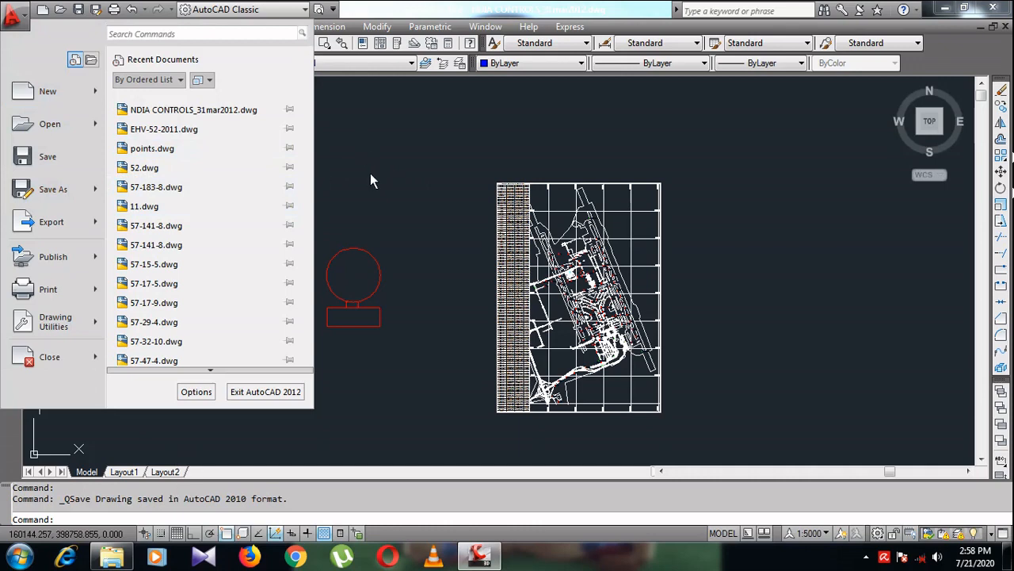
pyautogui.click(54, 190)
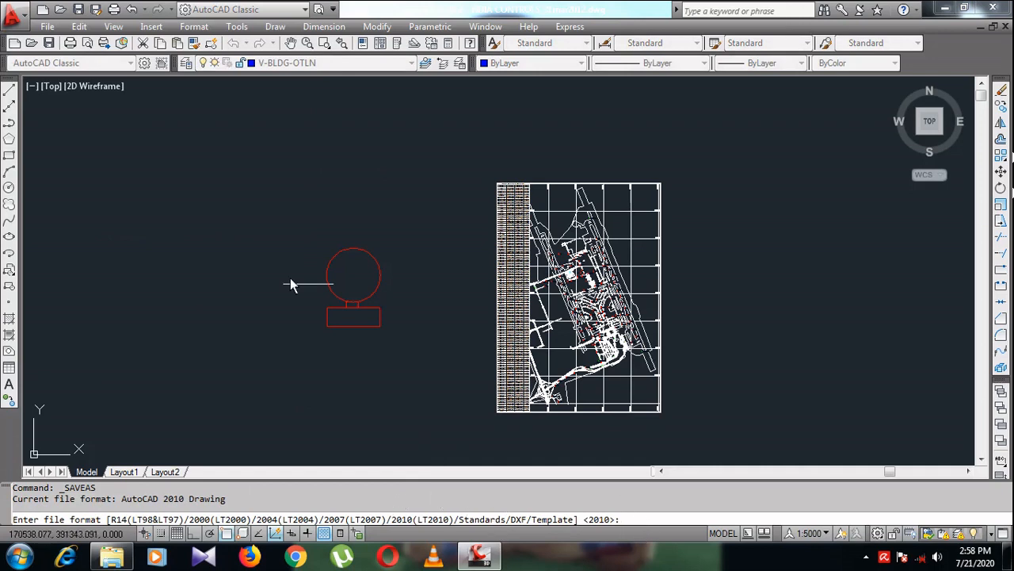
# Start another new drawing to check how it asks for the template, and leave the command.
pyautogui.click(13, 12)
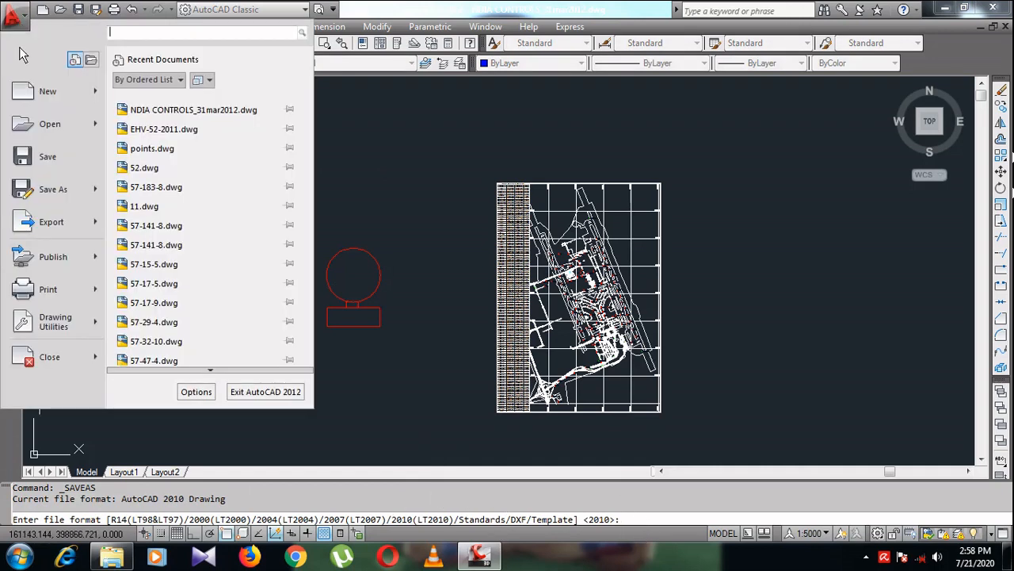
pyautogui.click(55, 92)
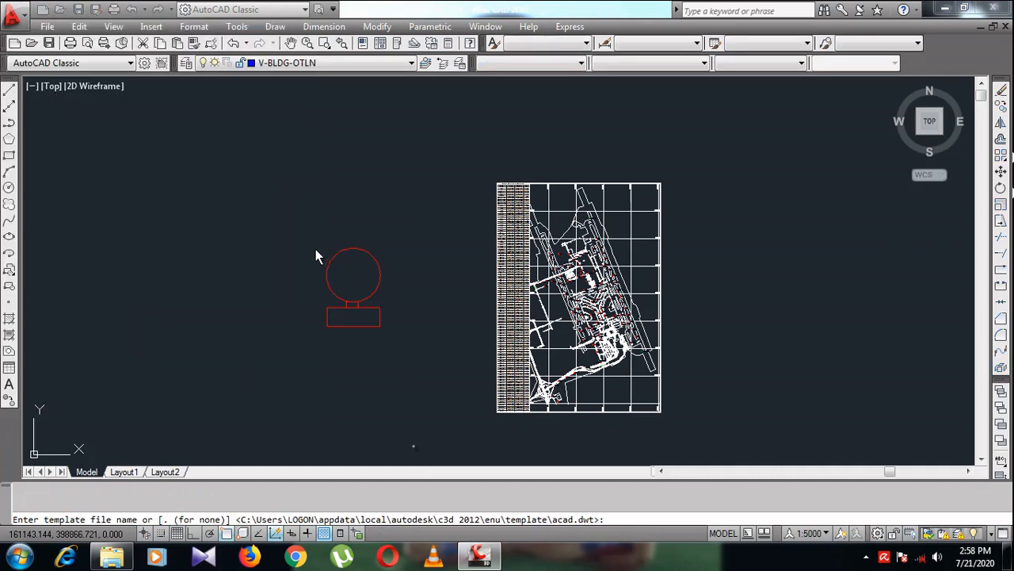
pyautogui.press('Return')
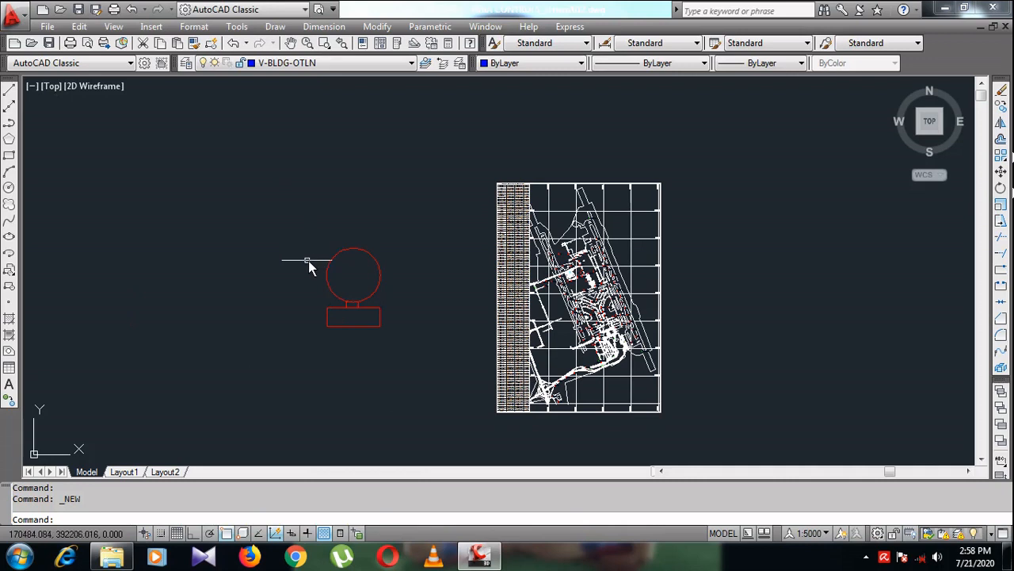
# Set the FILEDIA system variable to 1.
pyautogui.write('FILEDIA')
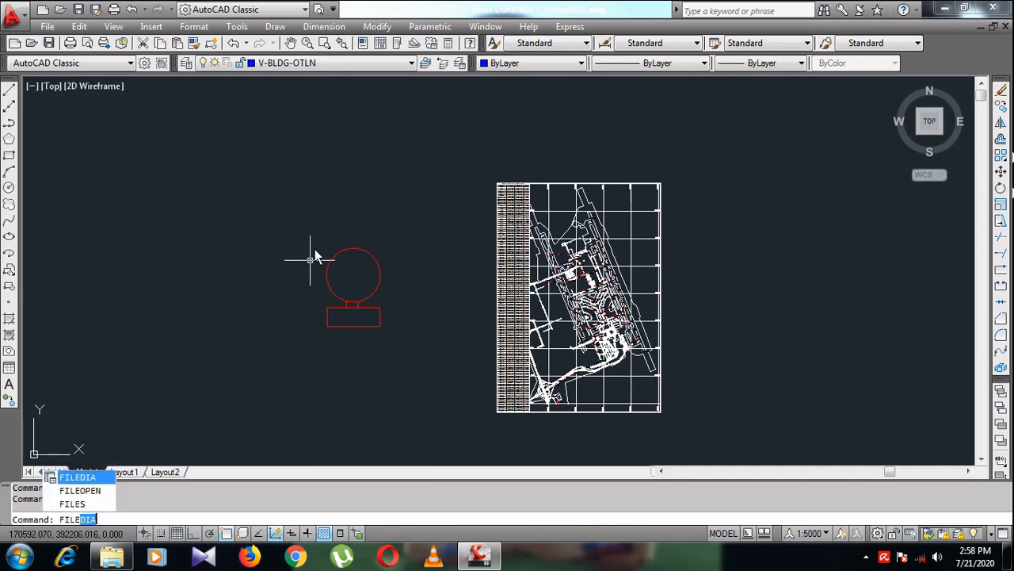
pyautogui.press('Return')
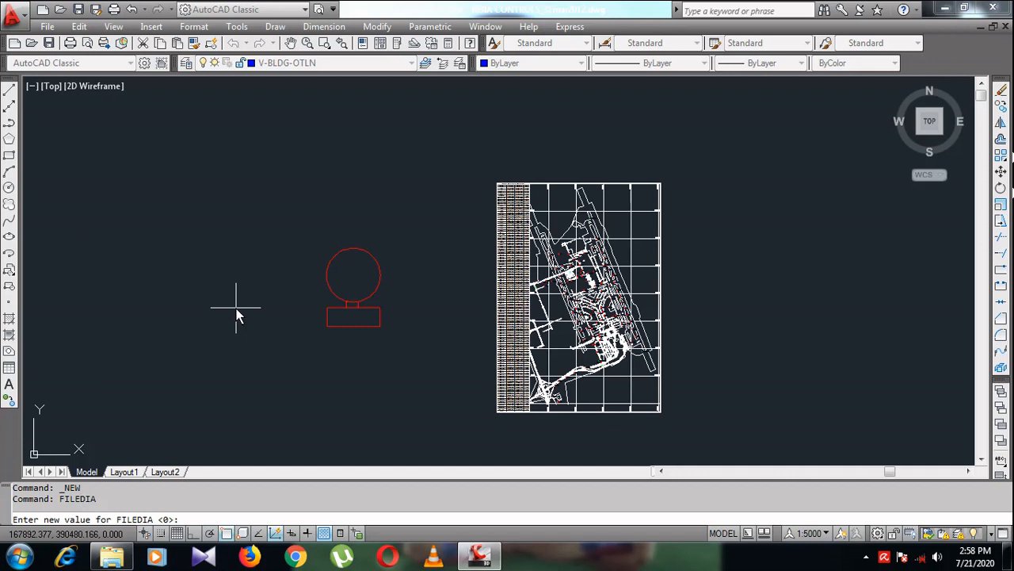
pyautogui.write('1')
pyautogui.press('Return')
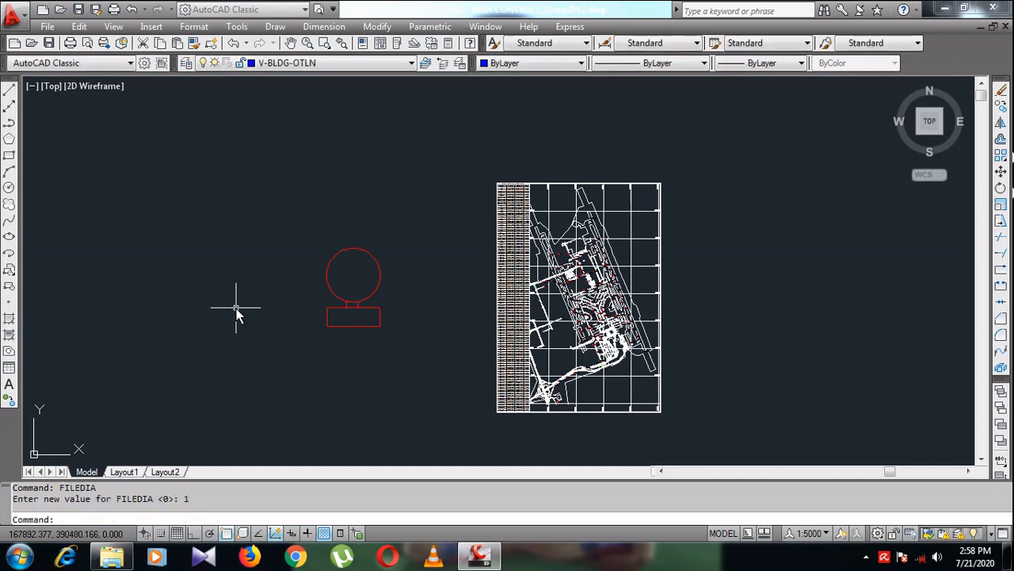
# Check the file dialogs of New and Save As, closing each without creating or saving a drawing.
pyautogui.click(14, 16)
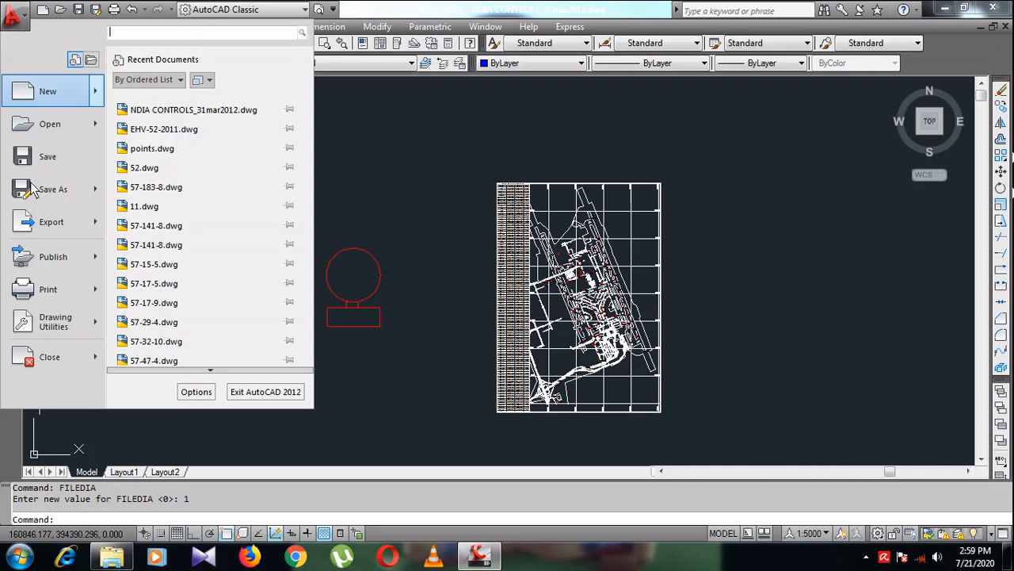
pyautogui.click(50, 96)
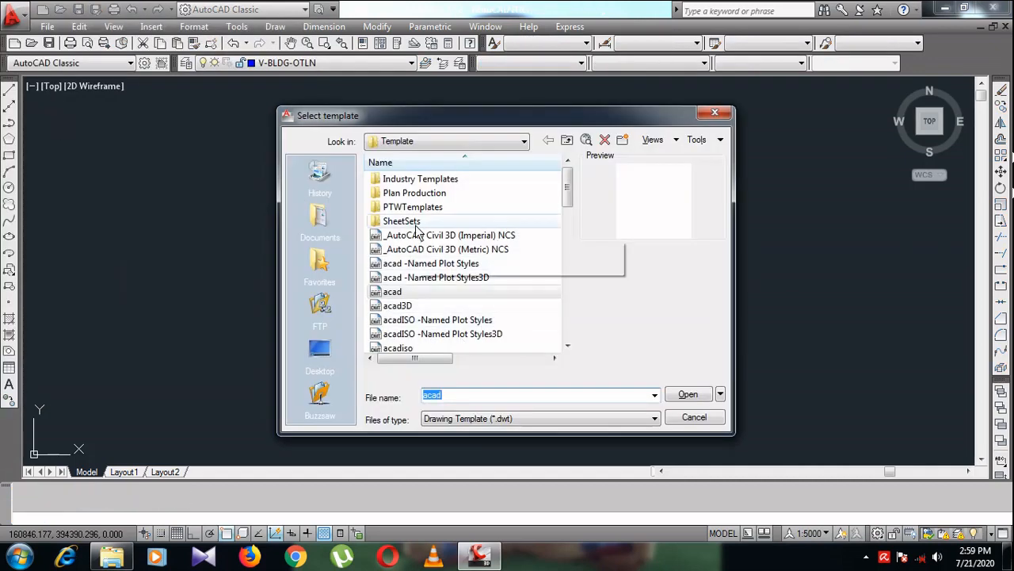
pyautogui.click(715, 115)
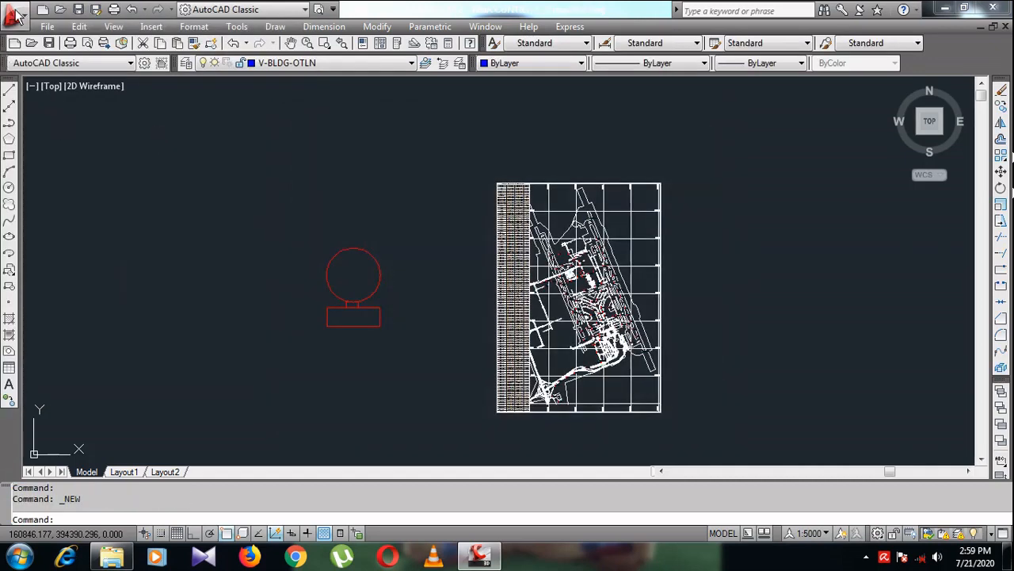
pyautogui.click(15, 16)
pyautogui.click(46, 189)
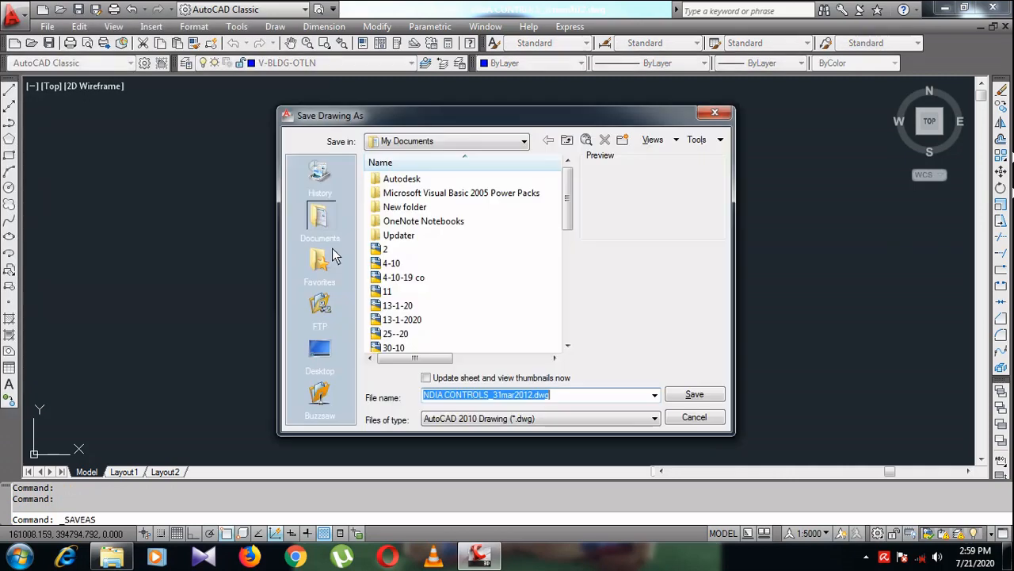
pyautogui.click(716, 114)
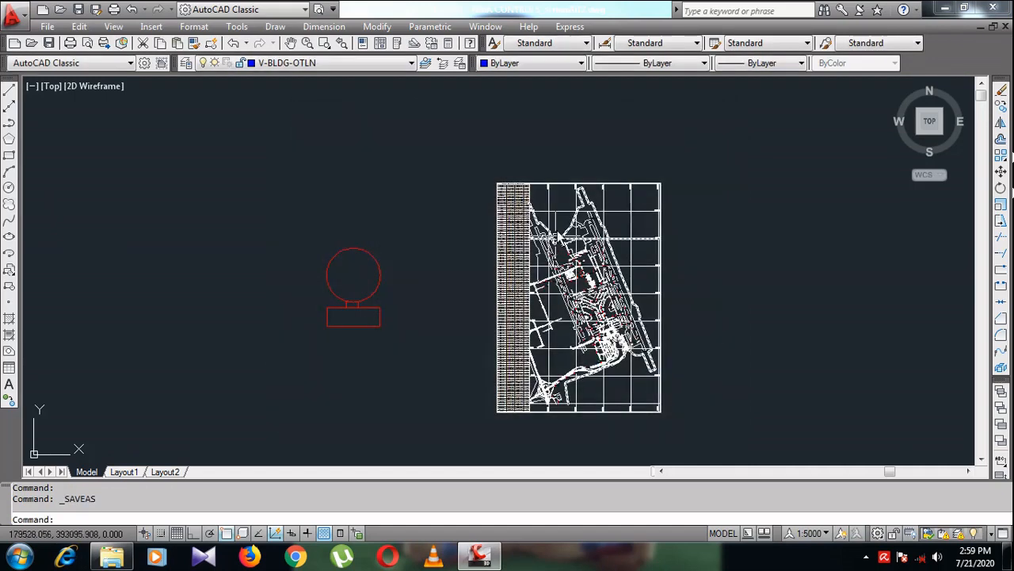
# Examine the Automatic save switch and the minutes between saves in the Open and Save options.
pyautogui.moveTo(410, 349); pyautogui.dragTo(359, 335, button='middle')
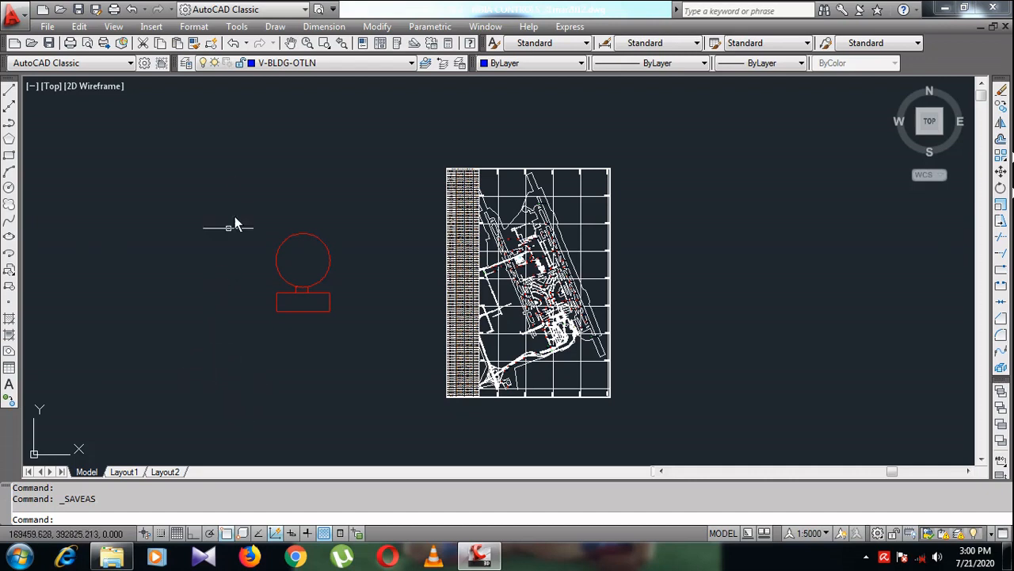
pyautogui.rightClick(266, 183)
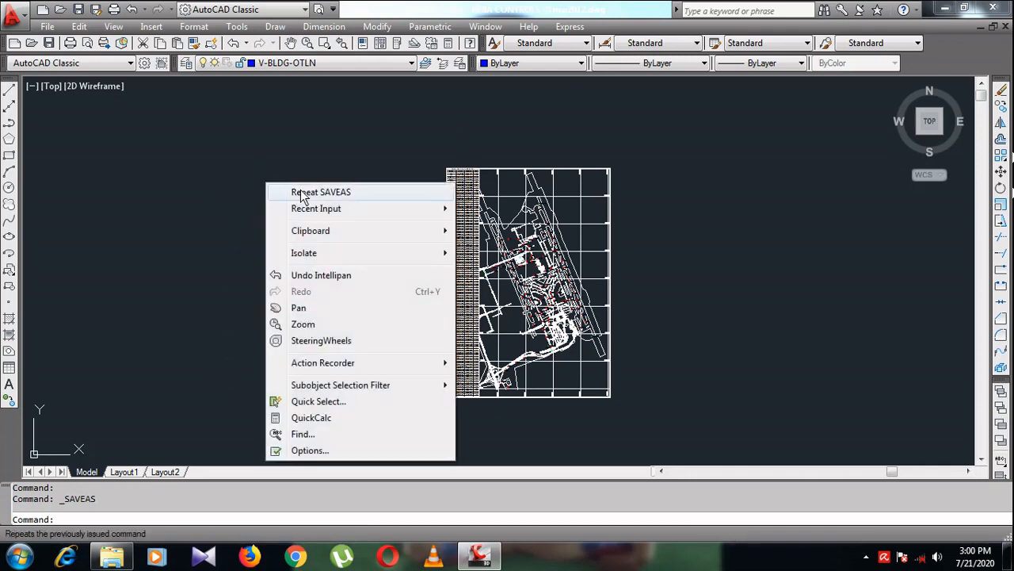
pyautogui.click(308, 451)
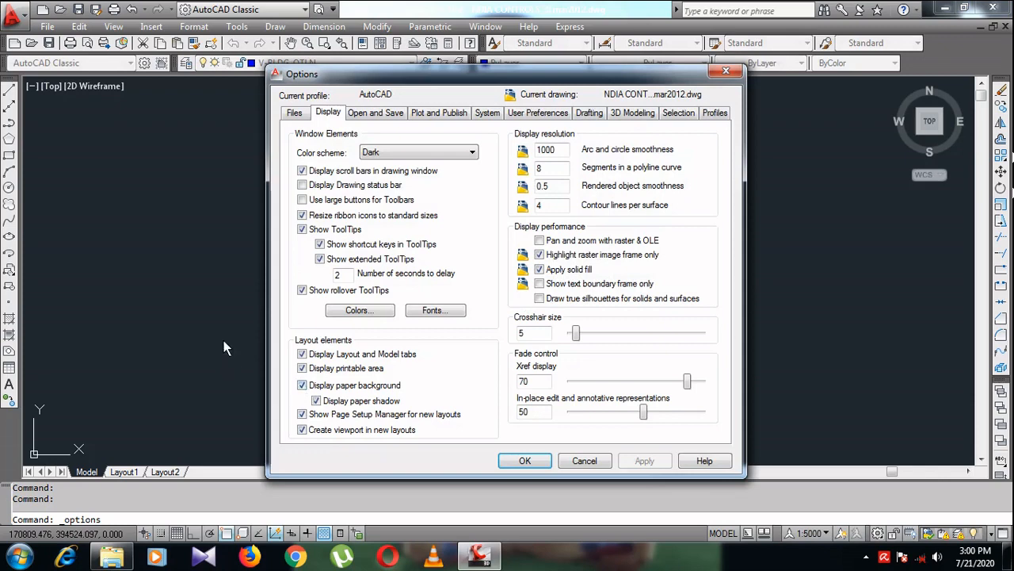
pyautogui.click(369, 113)
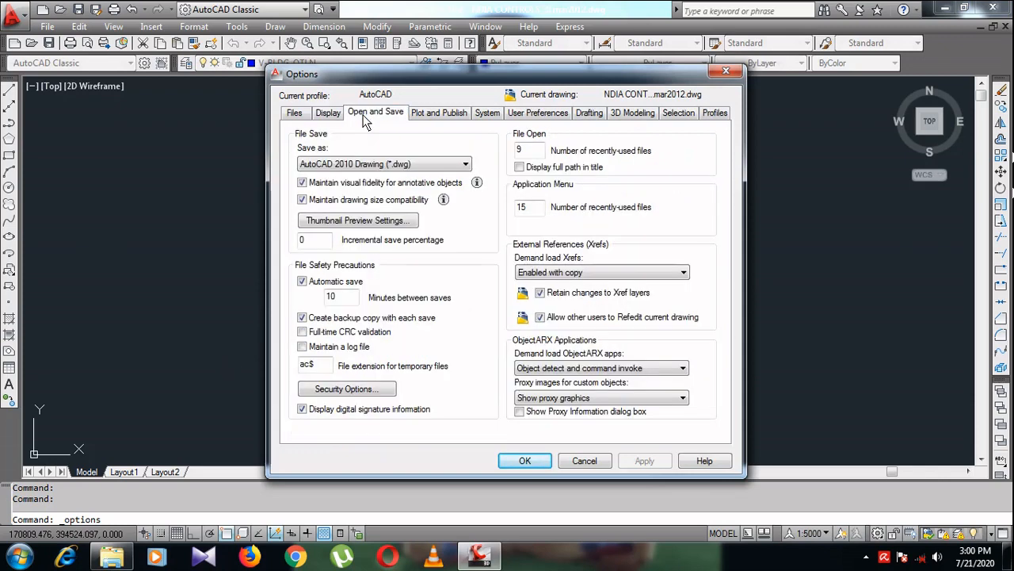
pyautogui.click(304, 277)
pyautogui.click(305, 284)
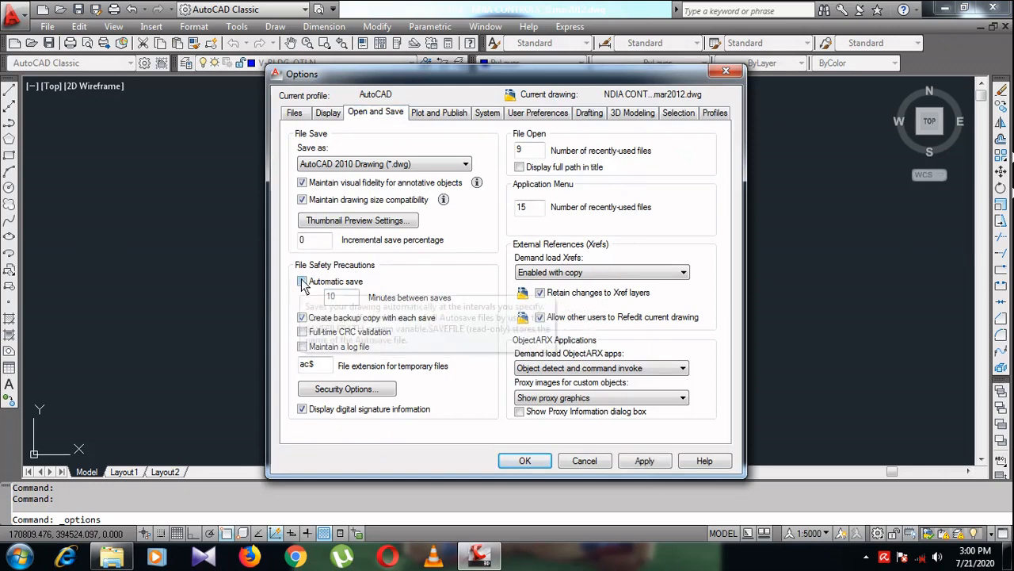
pyautogui.click(304, 284)
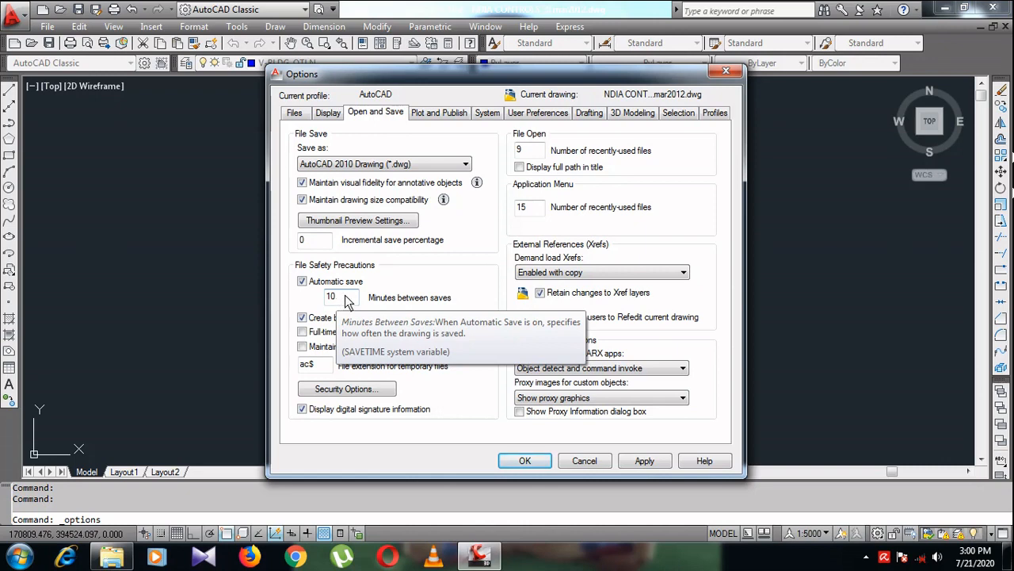
pyautogui.moveTo(346, 302); pyautogui.dragTo(318, 306)
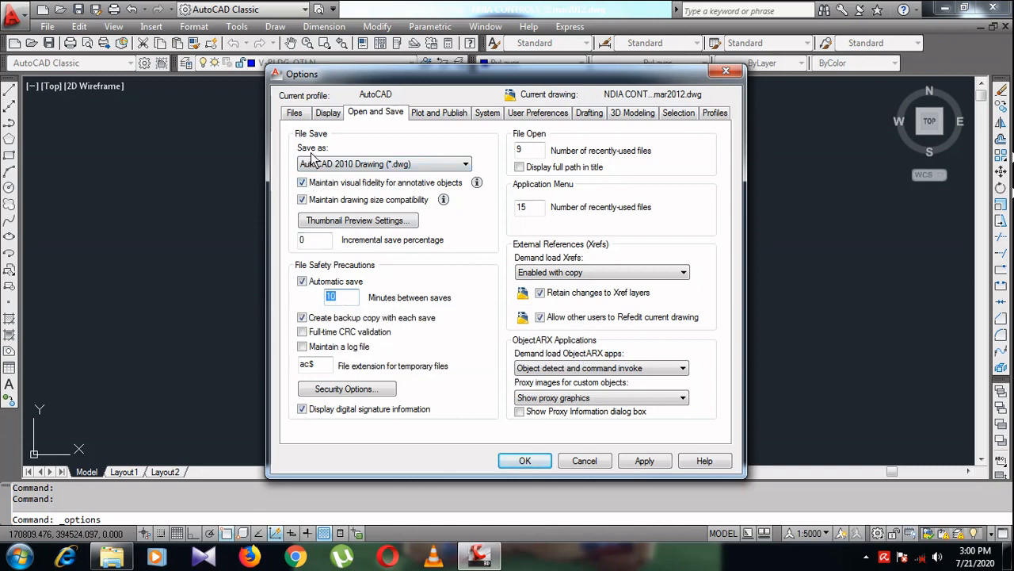
# Review the available default Save as file formats and close the options without applying changes.
pyautogui.click(363, 165)
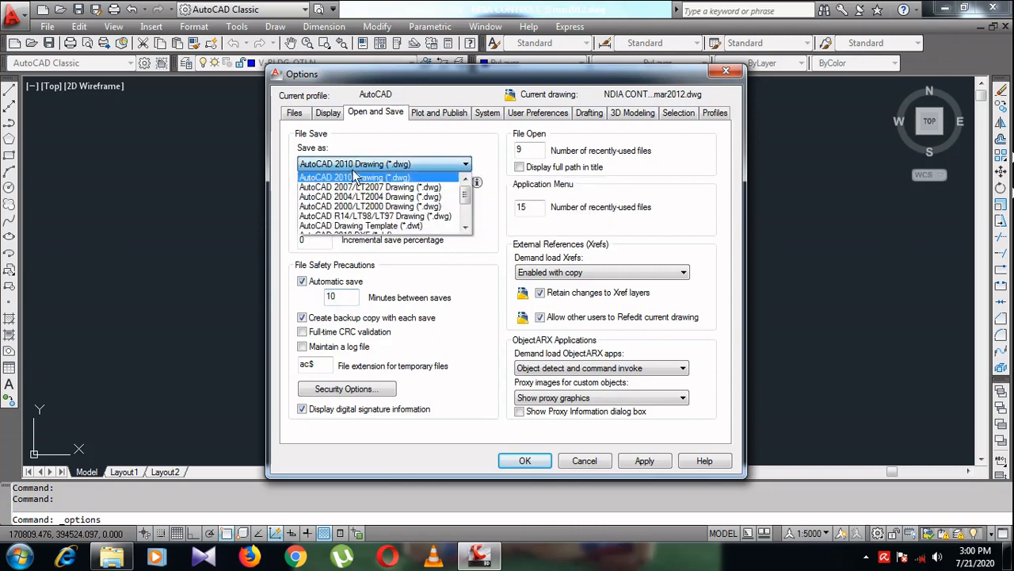
pyautogui.click(240, 173)
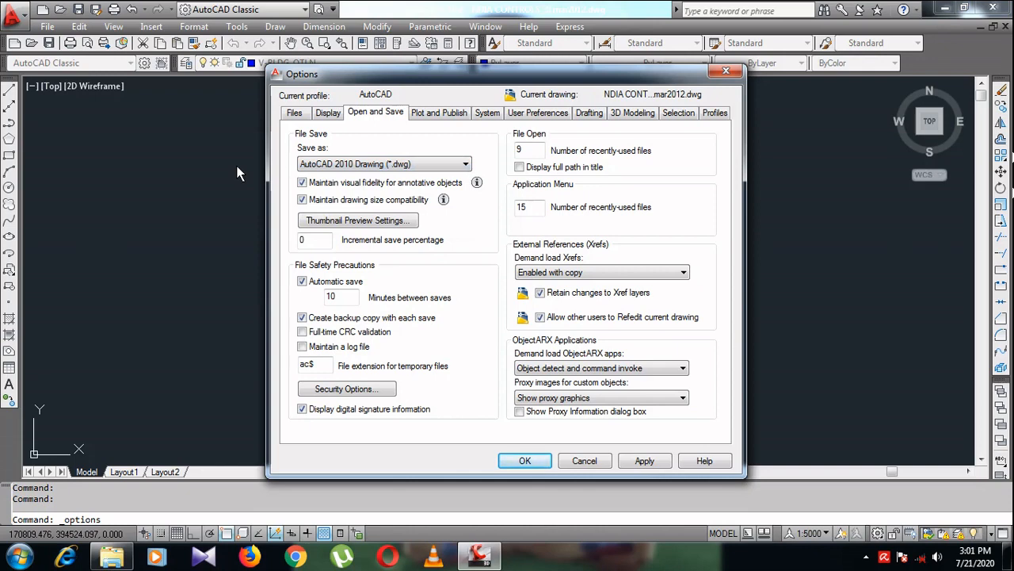
pyautogui.click(355, 167)
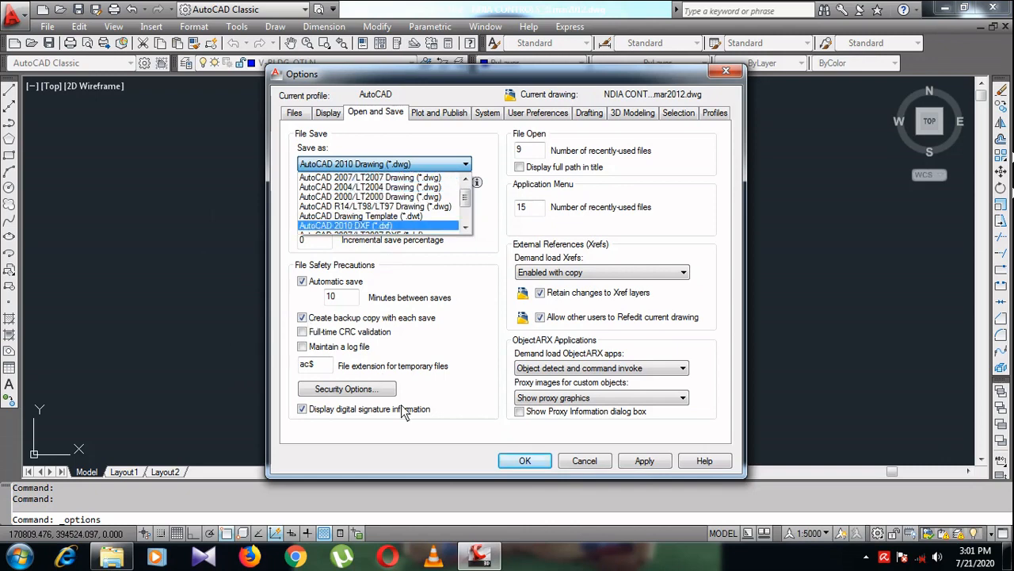
pyautogui.click(480, 442)
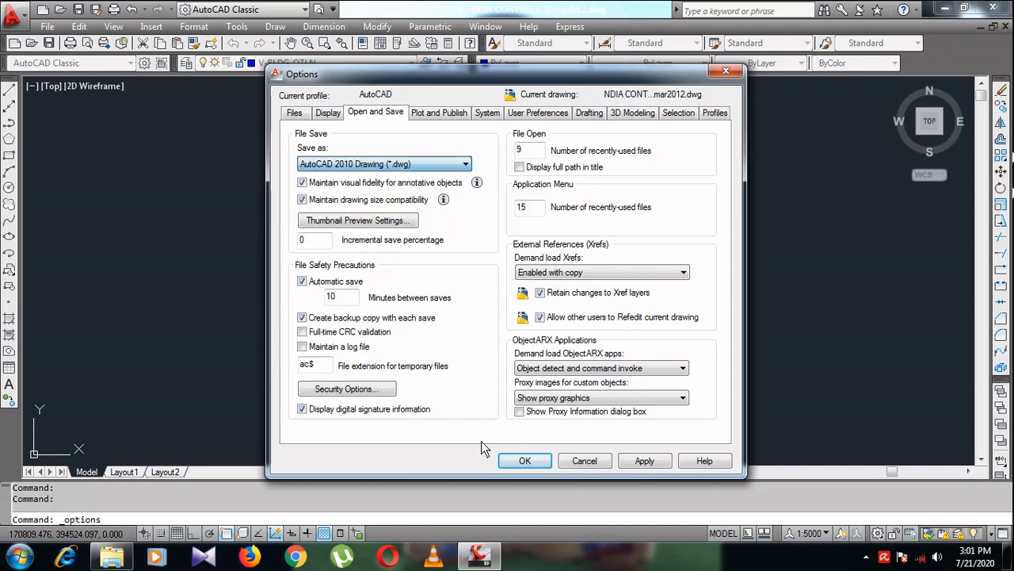
pyautogui.click(579, 462)
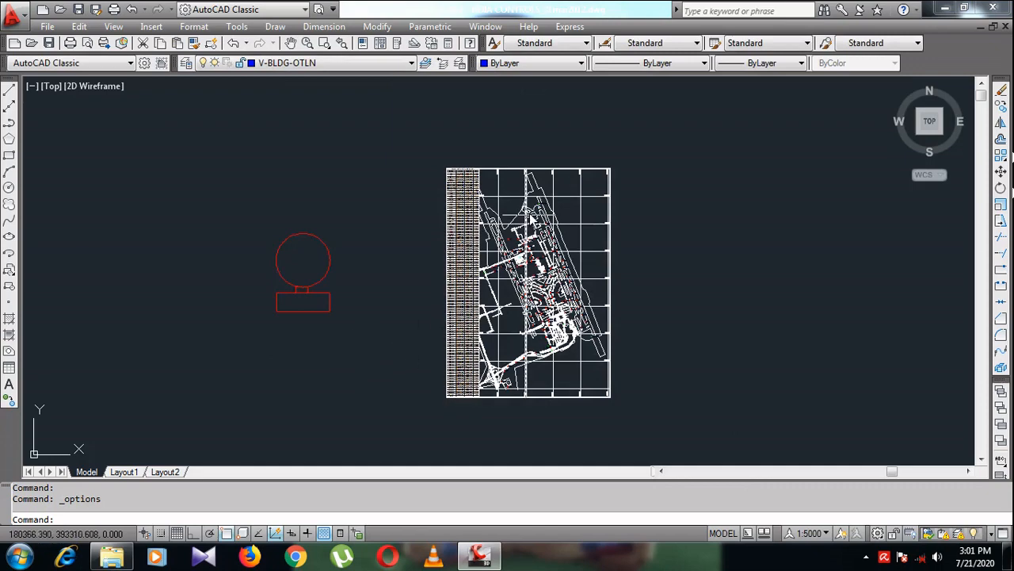
# Draw a zigzag chain of five connected line segments starting on the white outline near the upper part of the site plan.
pyautogui.scroll(3, 489, 272)
pyautogui.scroll(3, 492, 258)
pyautogui.scroll(5, 490, 256)
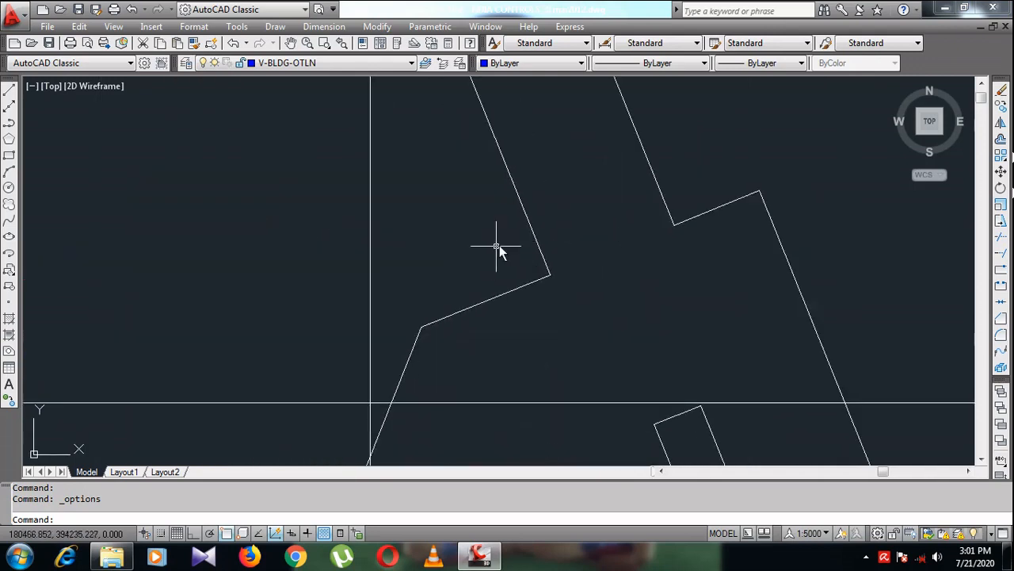
pyautogui.write('l')
pyautogui.press('Return')
pyautogui.click(517, 195)
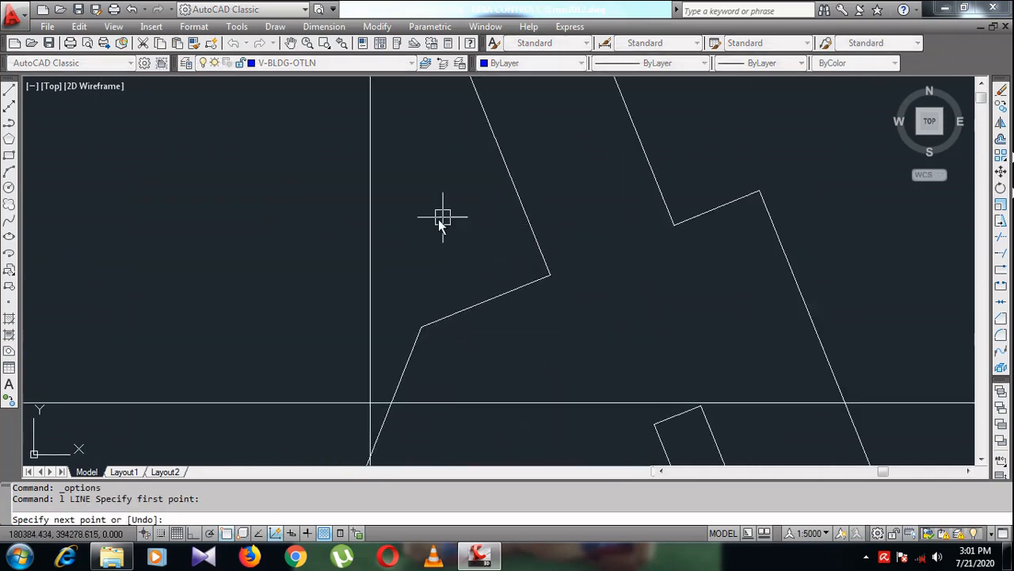
pyautogui.click(389, 230)
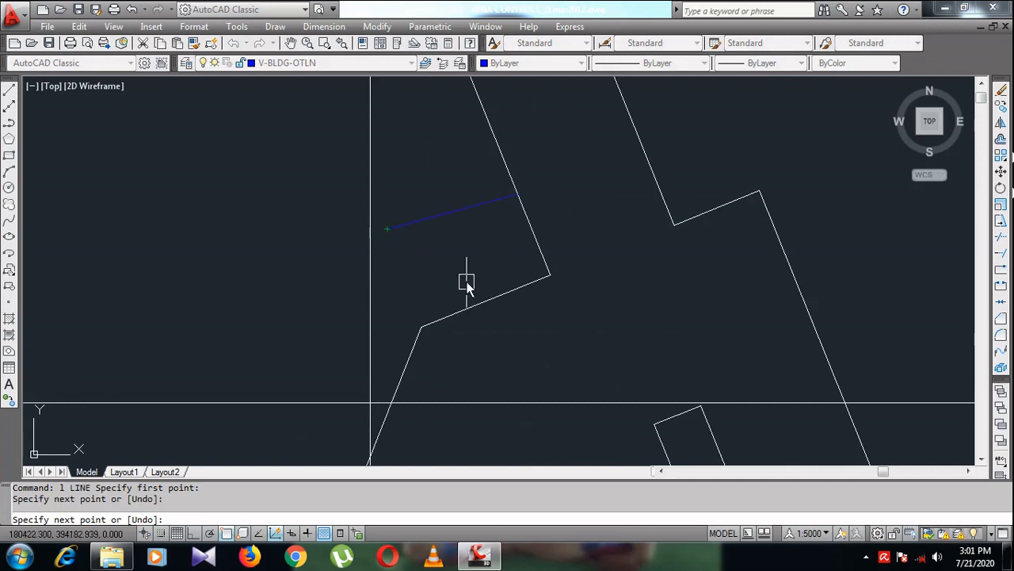
pyautogui.click(466, 277)
pyautogui.click(421, 292)
pyautogui.click(227, 255)
pyautogui.click(348, 148)
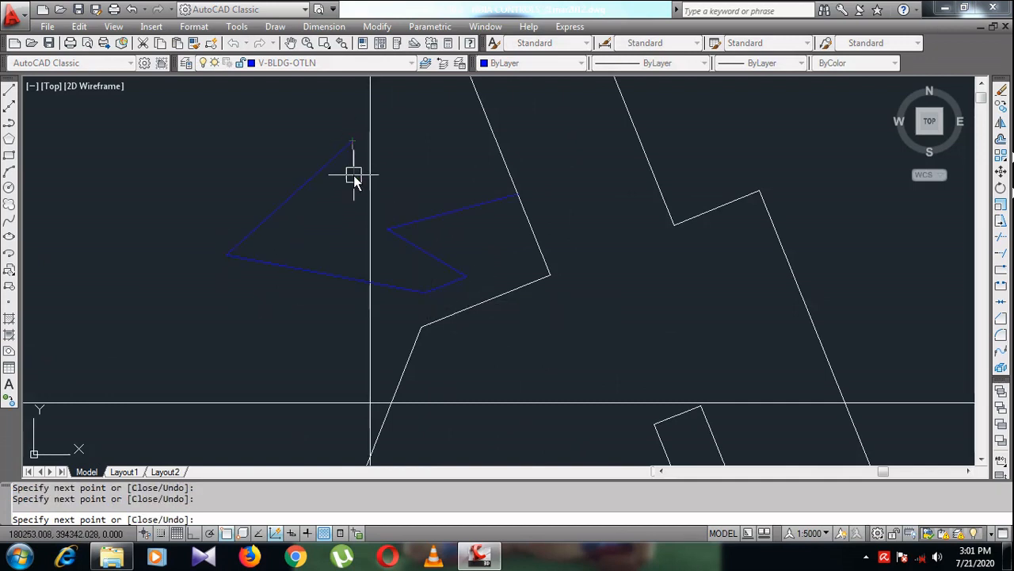
pyautogui.press('Return')
pyautogui.scroll(-2, 365, 222)
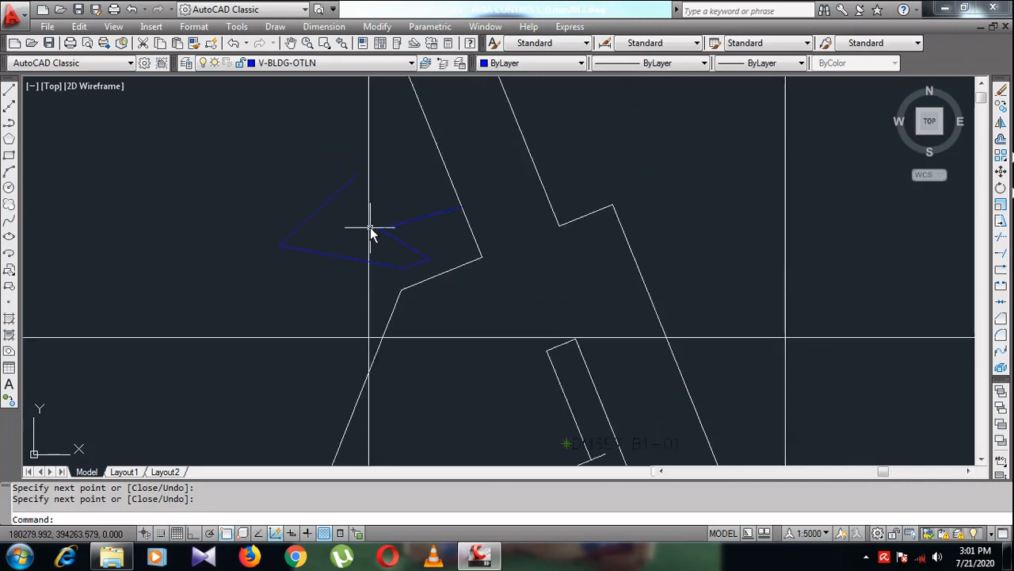
pyautogui.scroll(1, 385, 229)
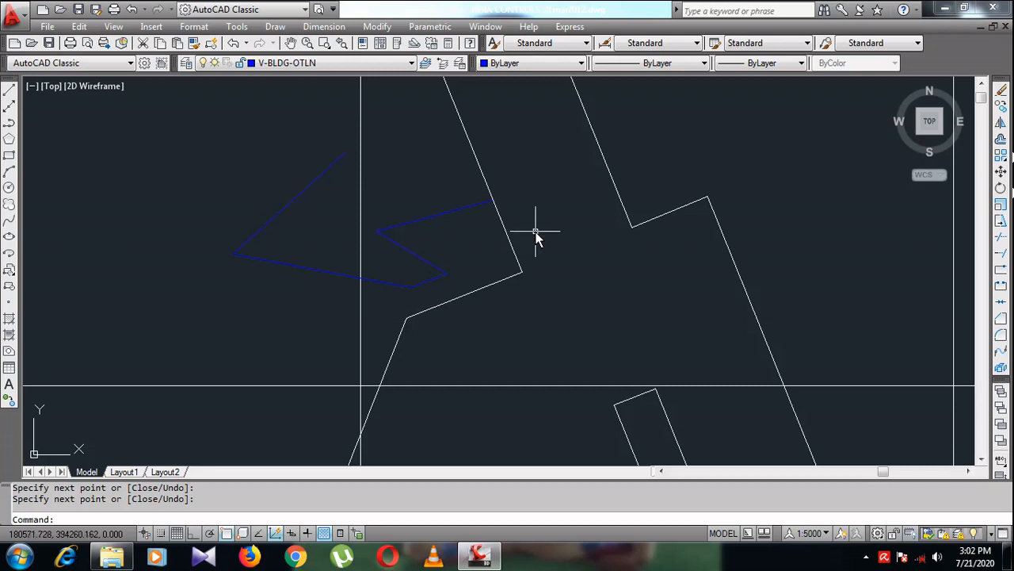
# Examine the realtime zoom's Window, Original and Extents options, and leave the zoom command without using them.
pyautogui.rightClick(561, 195)
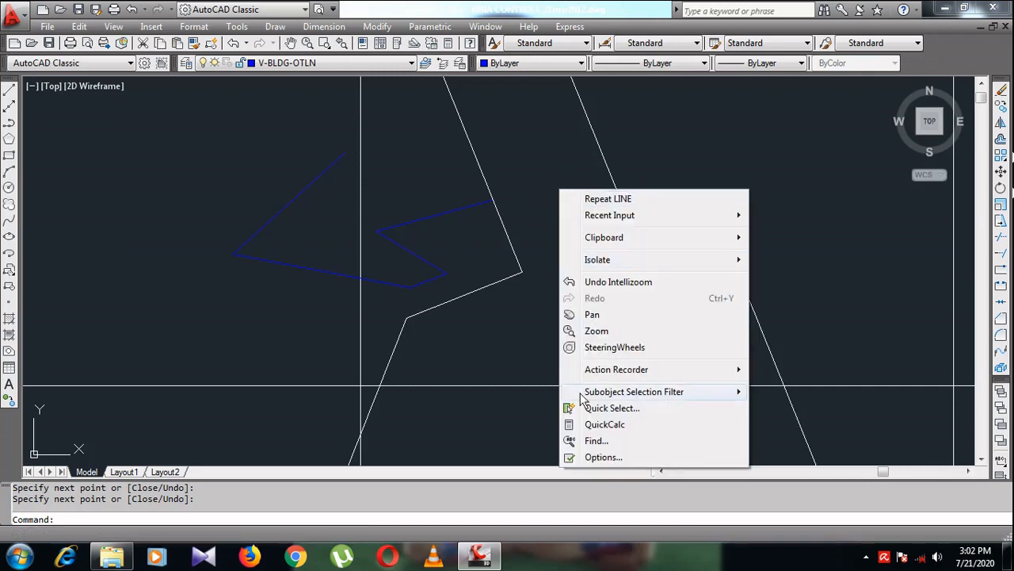
pyautogui.click(600, 332)
pyautogui.rightClick(587, 276)
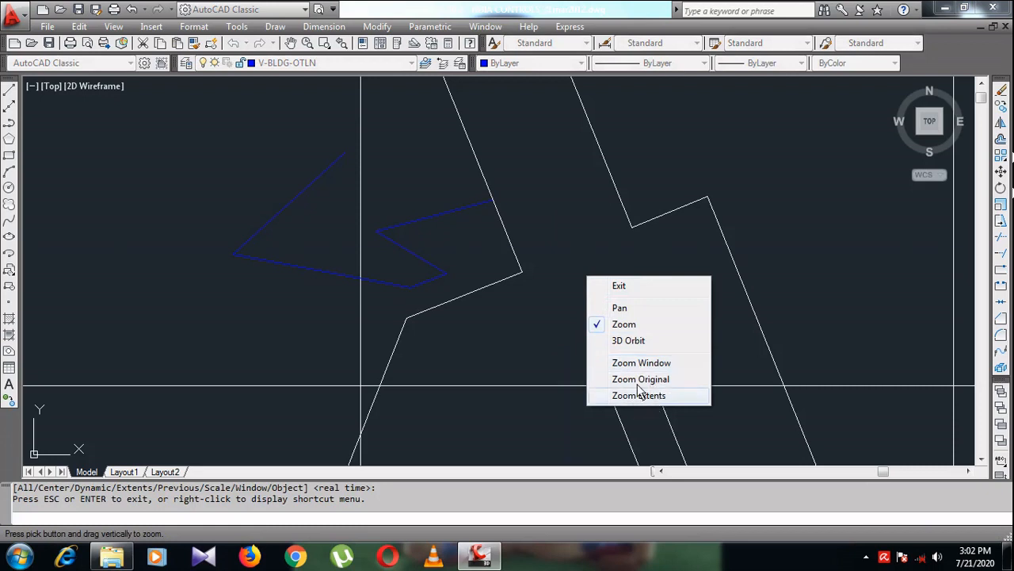
pyautogui.click(566, 229)
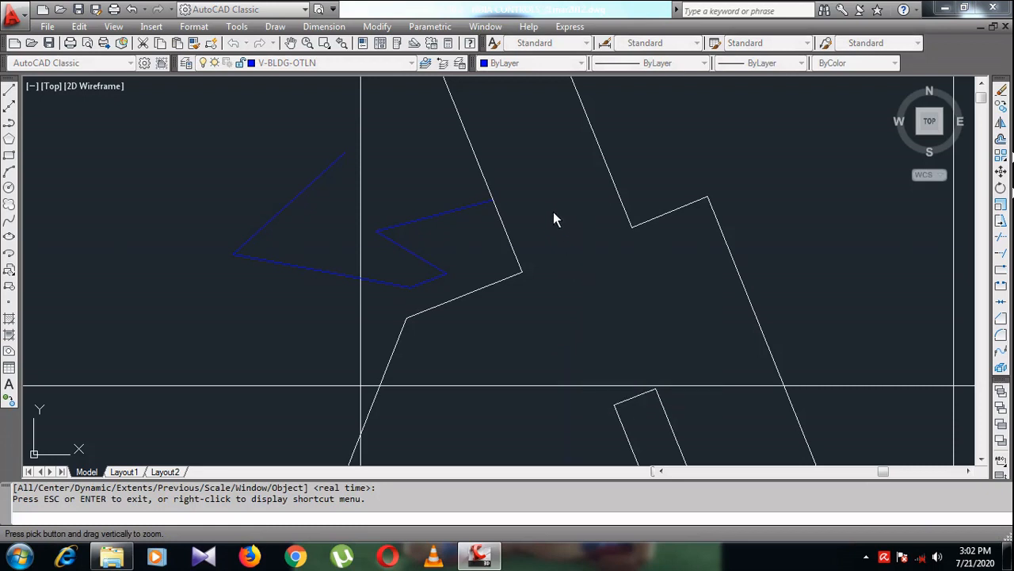
pyautogui.press('Escape')
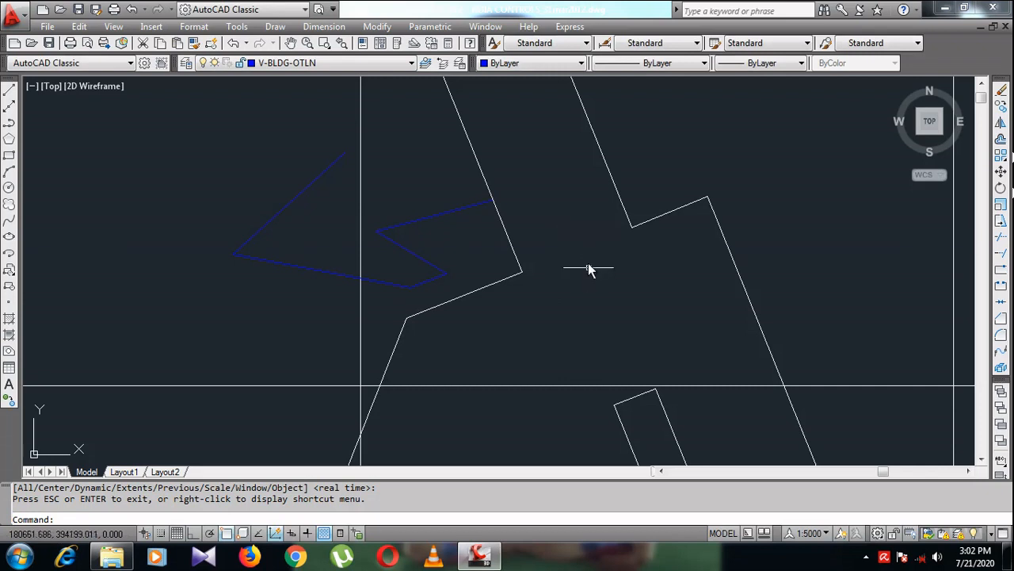
# Zoom to the full drawing extents and bring the gridded site plan sheet back into view.
pyautogui.middleClick(576, 203)
pyautogui.middleClick(576, 204)
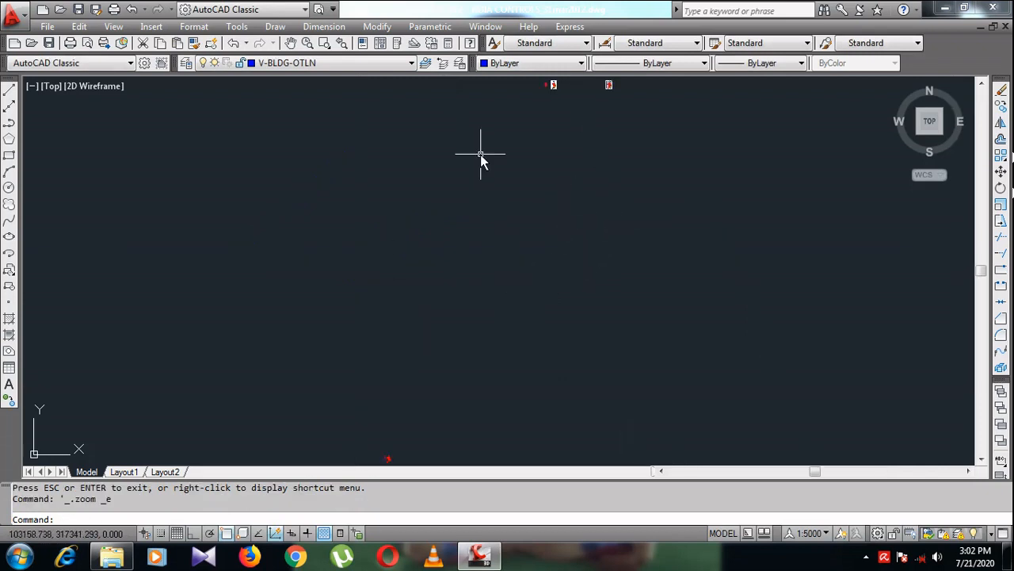
pyautogui.scroll(4, 516, 219)
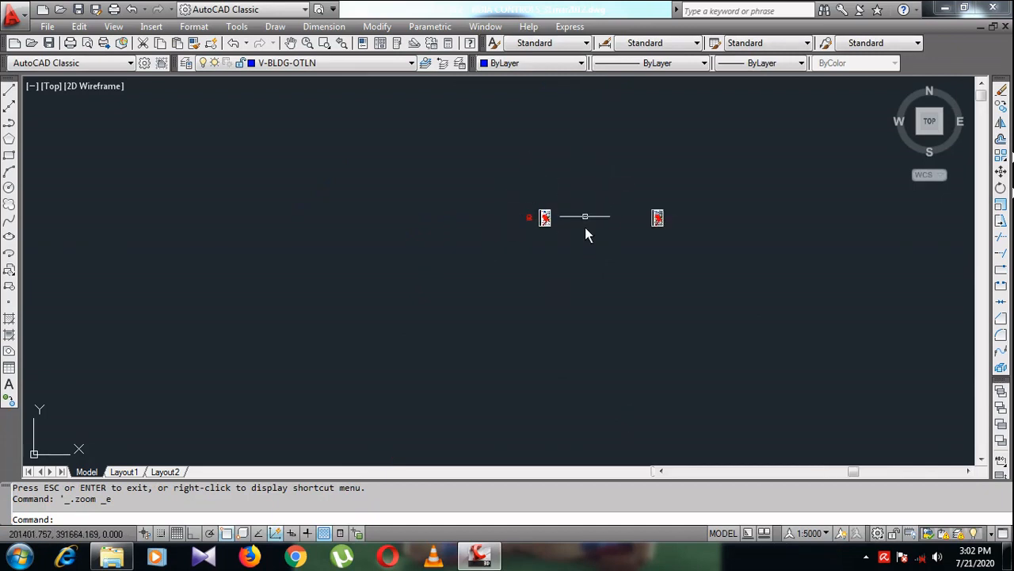
pyautogui.scroll(6, 587, 233)
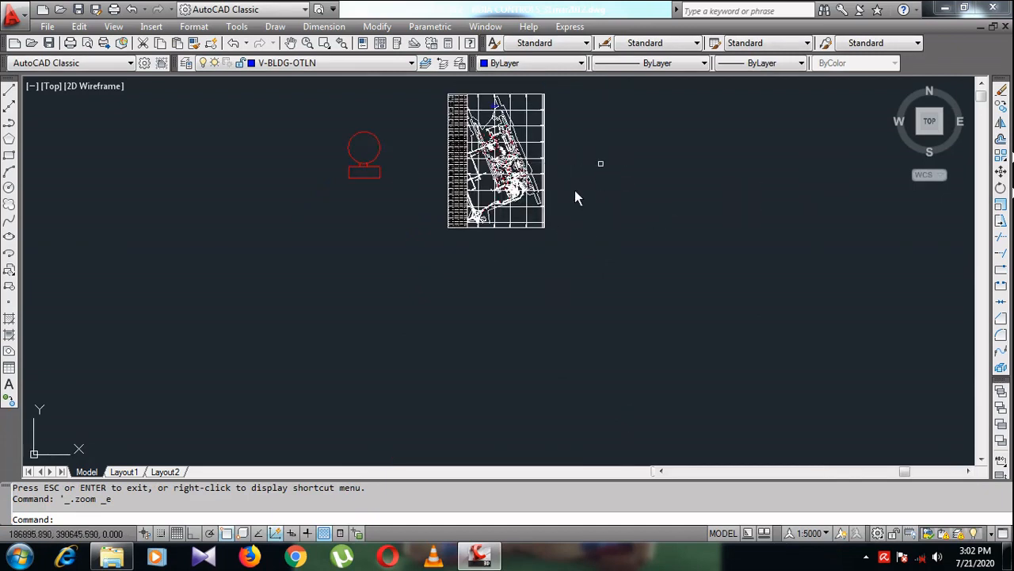
pyautogui.moveTo(575, 197); pyautogui.dragTo(650, 333, button='middle')
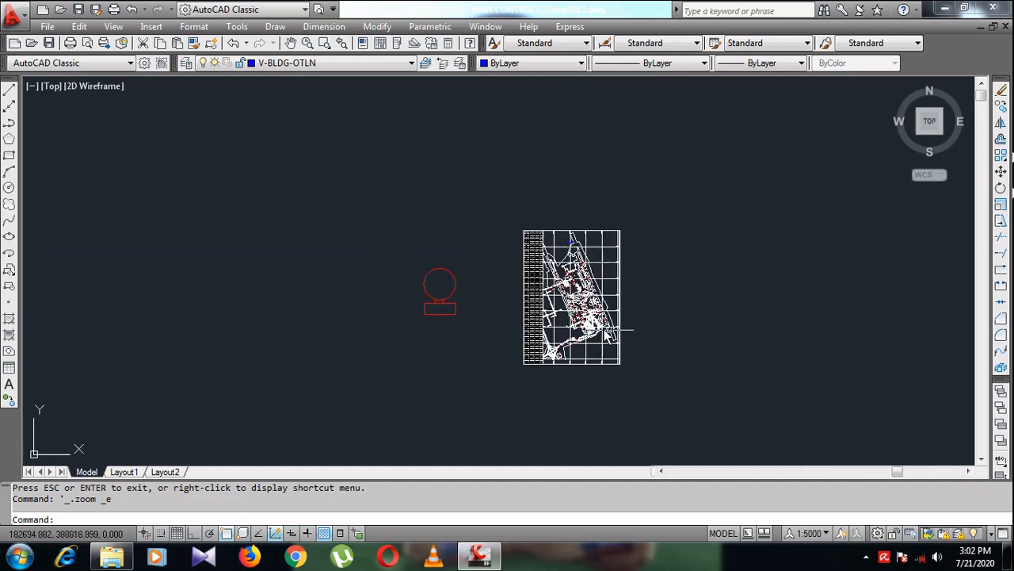
# Zoom to the extents again and close in on the red circle-and-rectangle symbol beside the site plan.
pyautogui.middleClick(667, 235)
pyautogui.middleClick(666, 236)
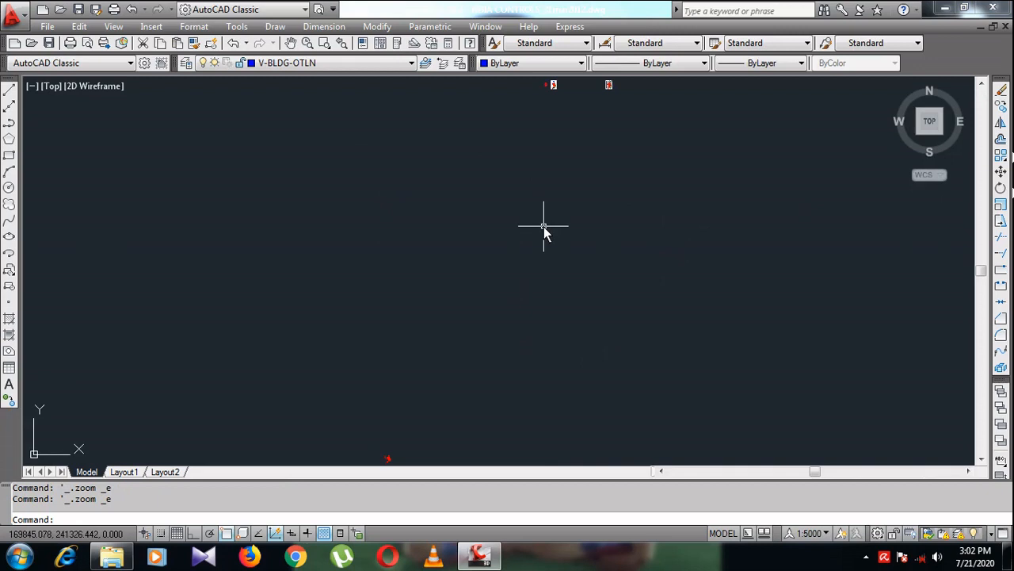
pyautogui.scroll(-4, 547, 226)
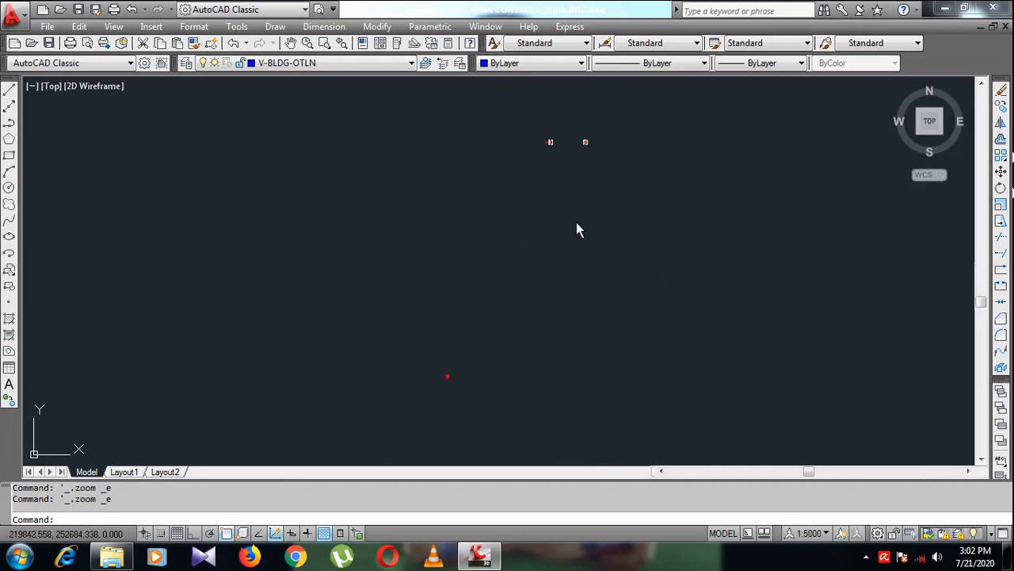
pyautogui.moveTo(586, 202); pyautogui.dragTo(583, 239, button='middle')
pyautogui.scroll(3, 561, 183)
pyautogui.moveTo(574, 204); pyautogui.dragTo(583, 257, button='middle')
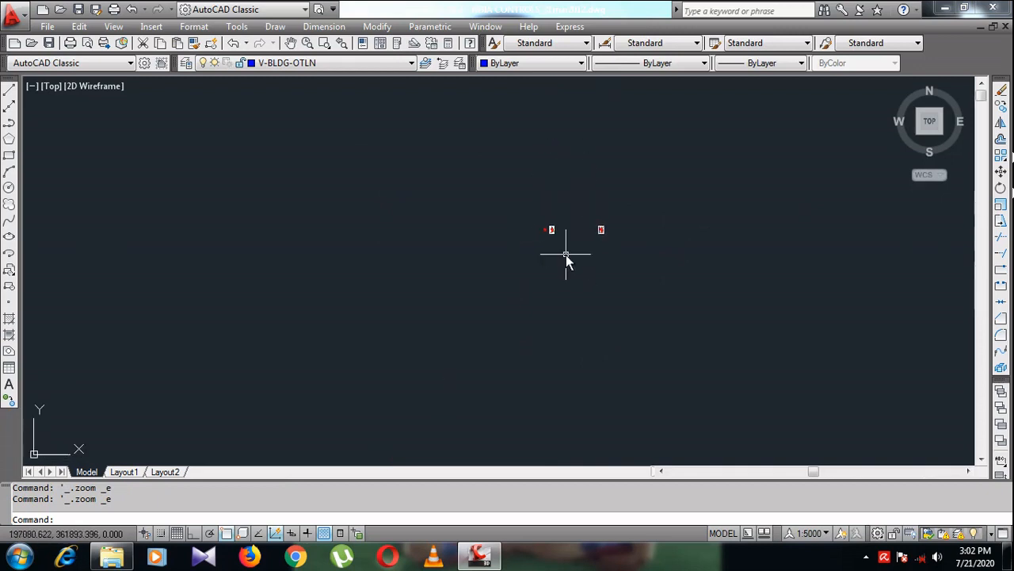
pyautogui.scroll(3, 550, 230)
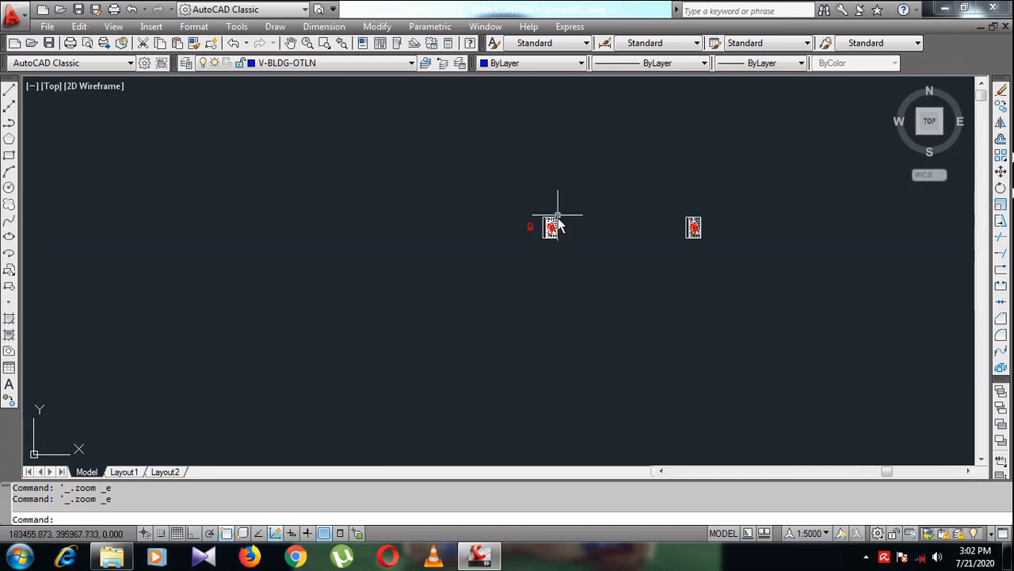
pyautogui.scroll(5, 543, 238)
pyautogui.scroll(5, 480, 281)
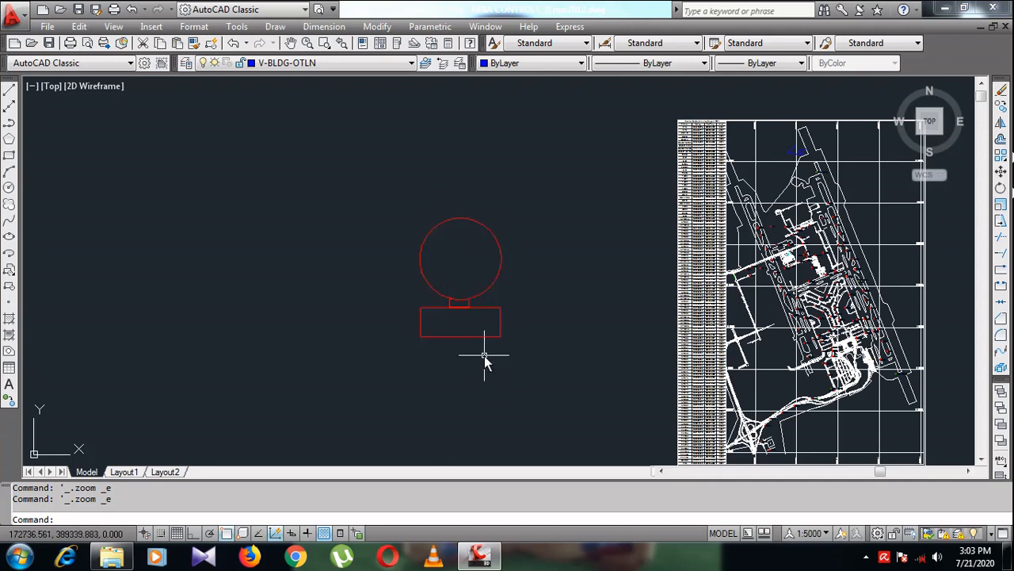
# Start MOCORO on the red circle-and-rectangle symbol, with the large rectangle's lower-left corner as base point.
pyautogui.write('oro')
pyautogui.press('Return')
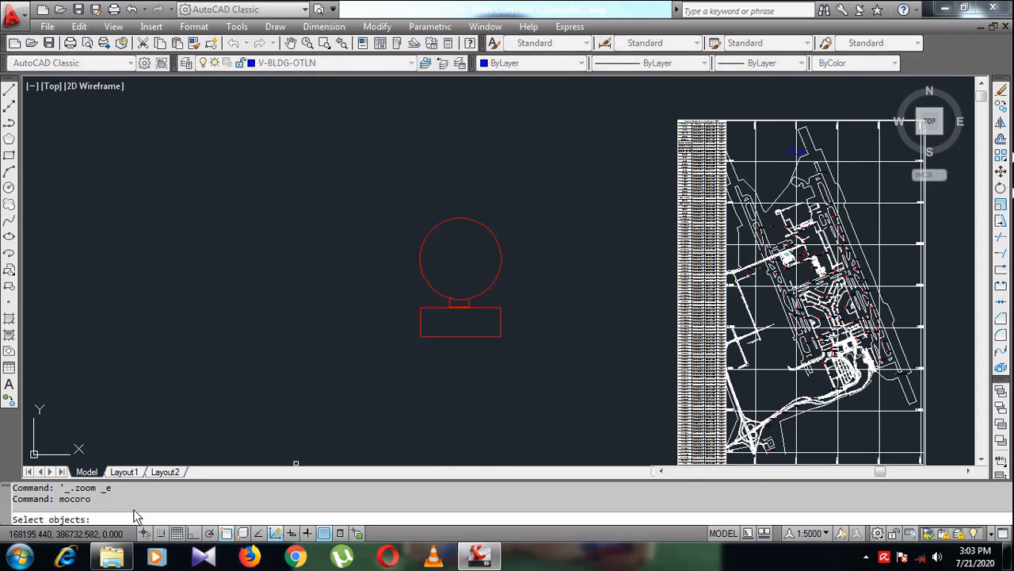
pyautogui.click(525, 358)
pyautogui.click(375, 200)
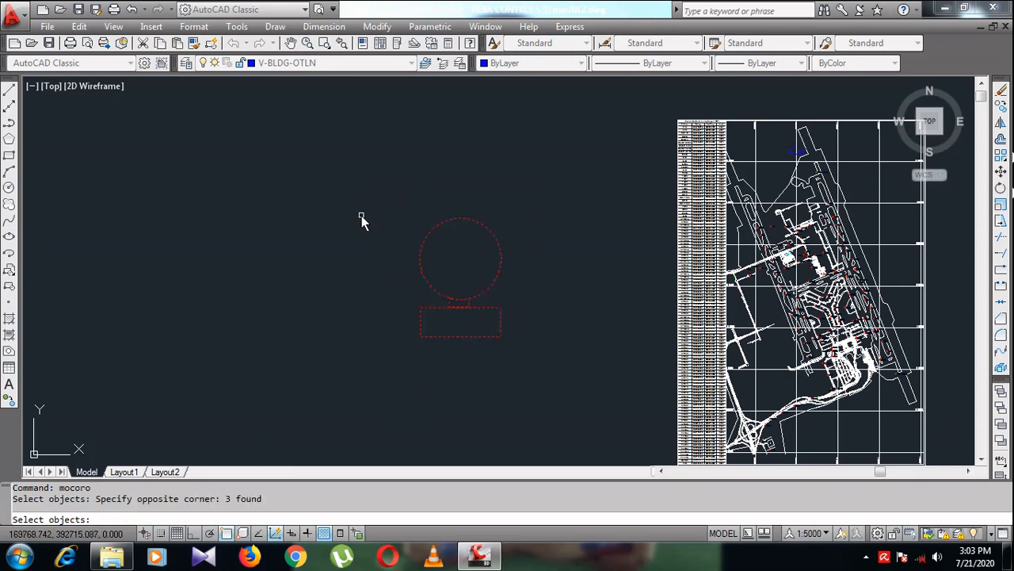
pyautogui.press('Return')
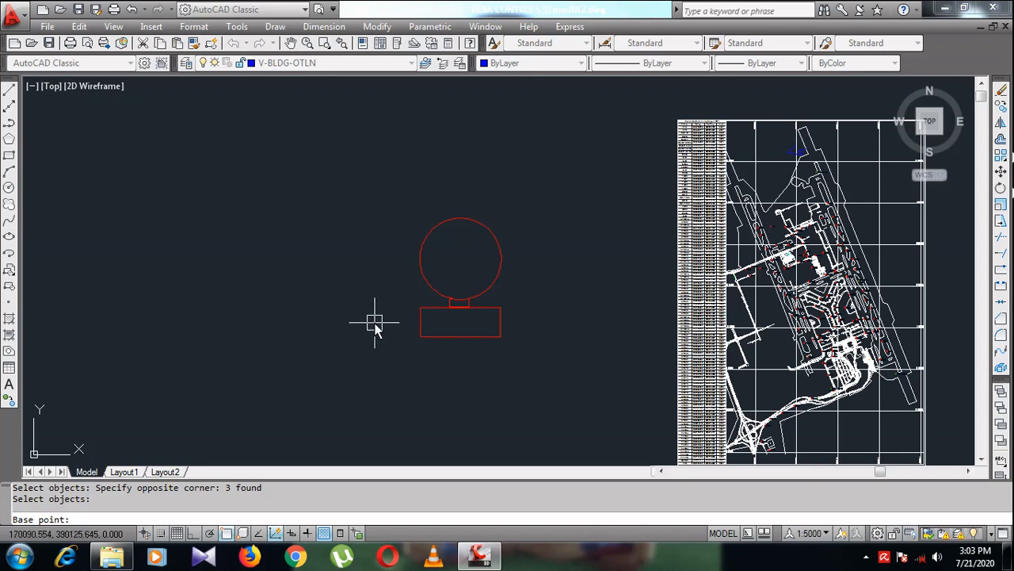
pyautogui.click(421, 337)
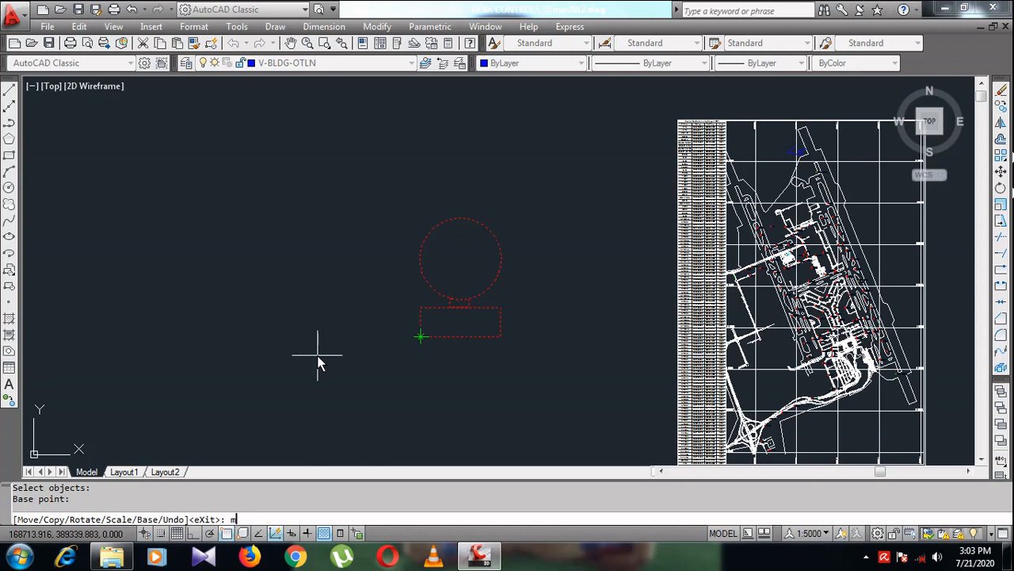
# Try the Move and Rotate options of MOCORO on the selected symbol, cancelling each.
pyautogui.press('Return')
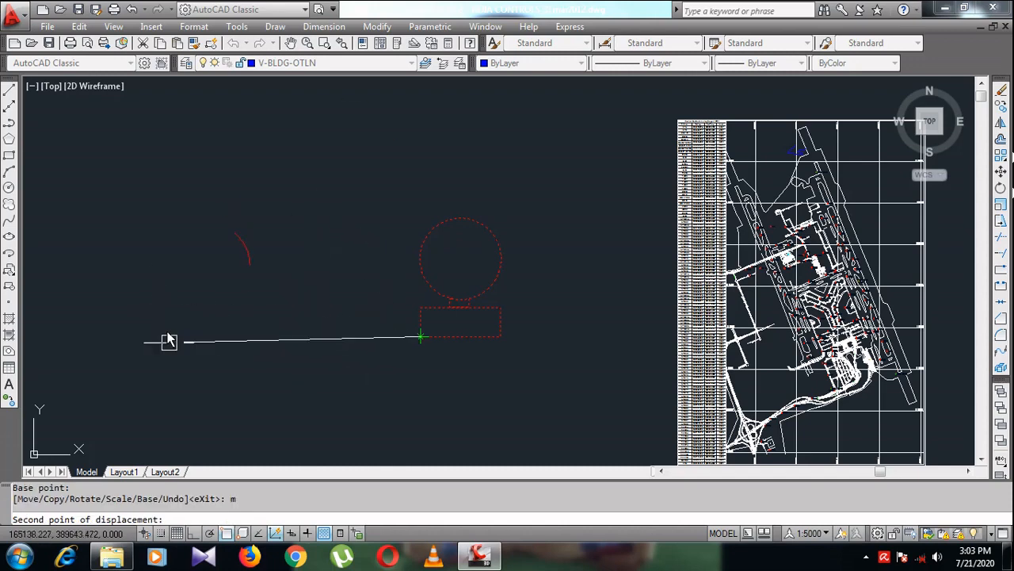
pyautogui.press('Escape')
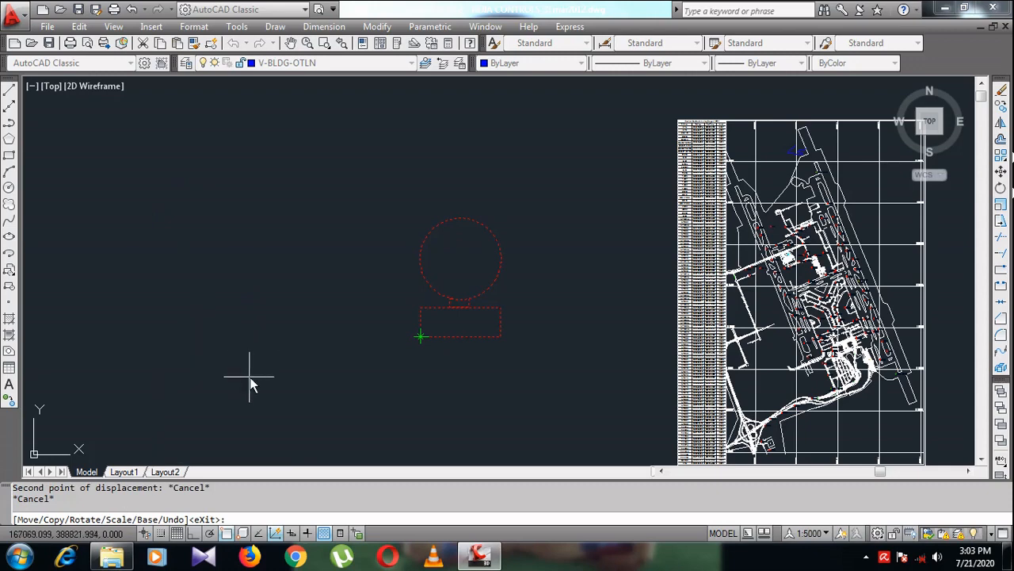
pyautogui.write('o')
pyautogui.press('Return')
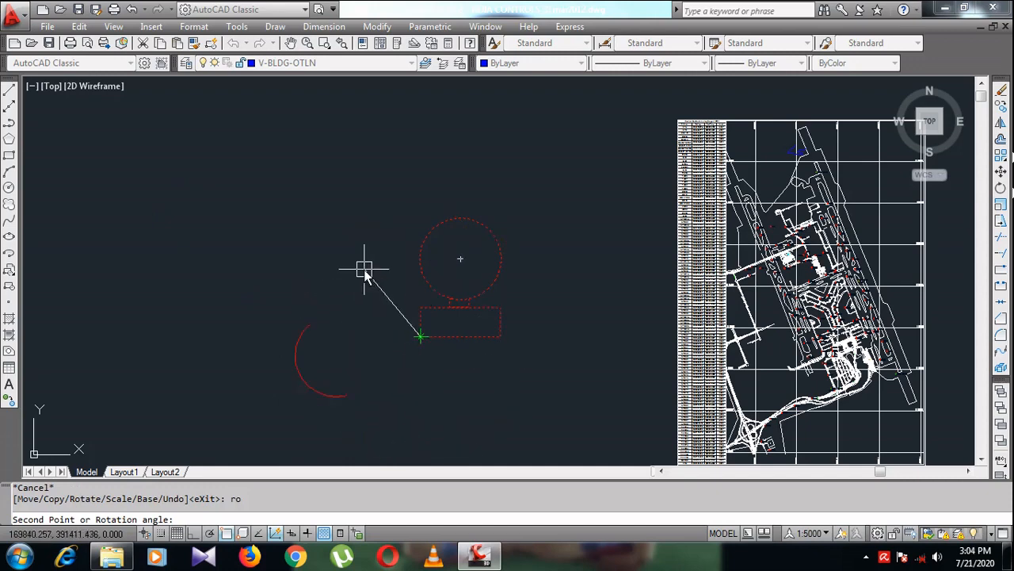
pyautogui.press('Escape')
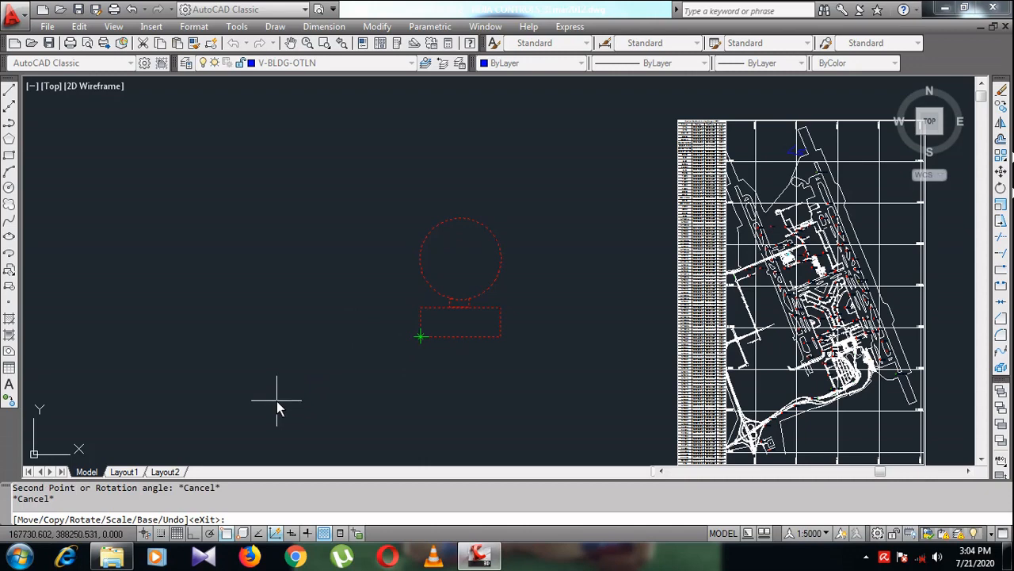
# Scale the selected symbol by a factor of 2 about its base point.
pyautogui.write('sc')
pyautogui.press('Return')
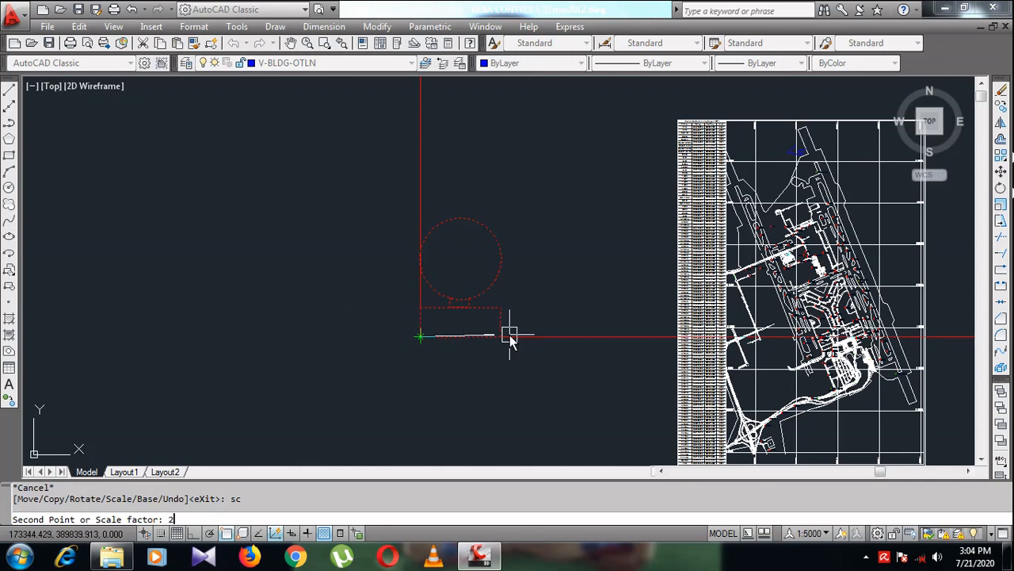
pyautogui.press('Return')
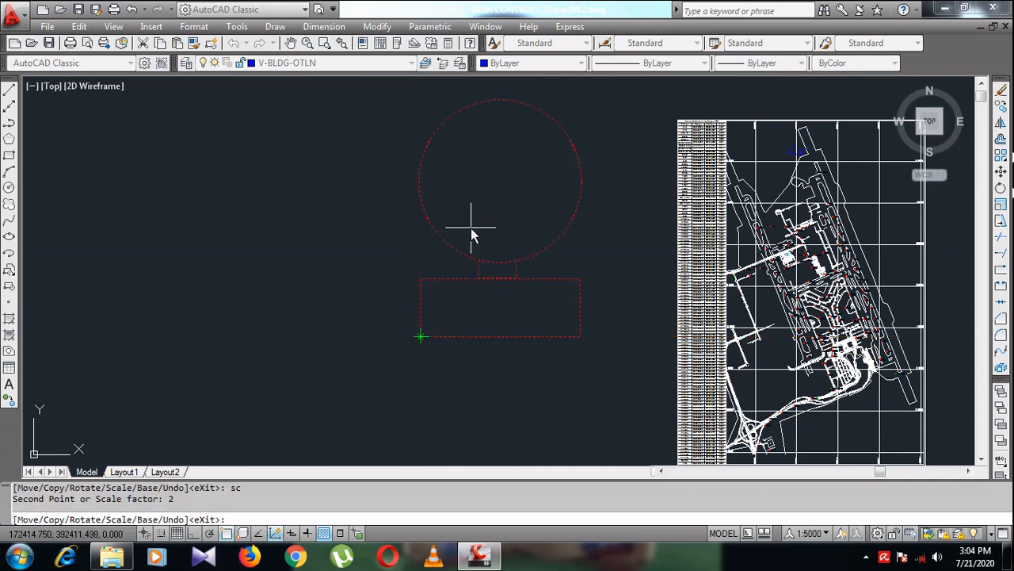
# Copy the enlarged symbol twice, once level with it to the left and once above, between the two.
pyautogui.scroll(-1, 309, 378)
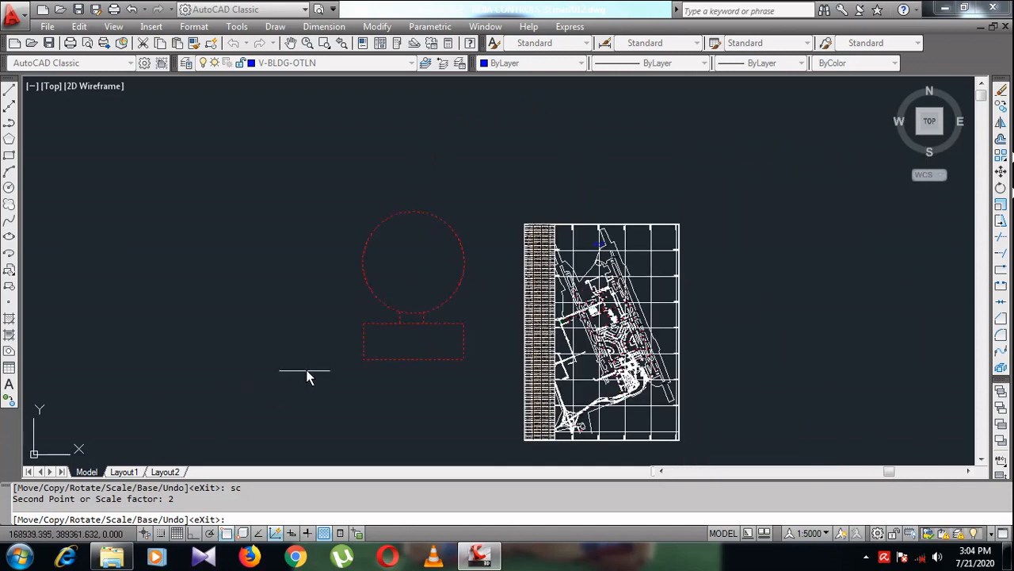
pyautogui.moveTo(309, 377); pyautogui.dragTo(367, 379, button='middle')
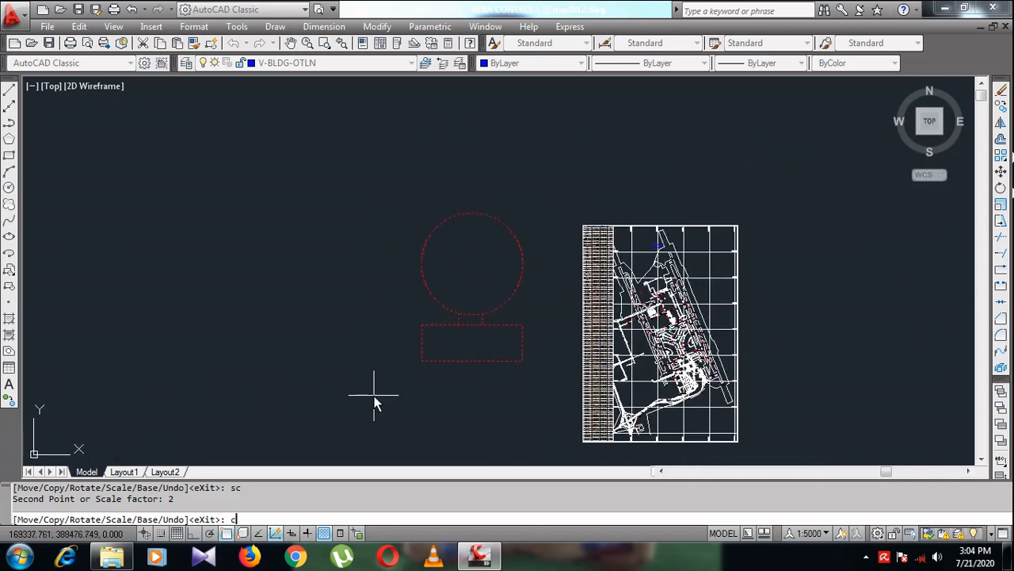
pyautogui.write('co')
pyautogui.press('Return')
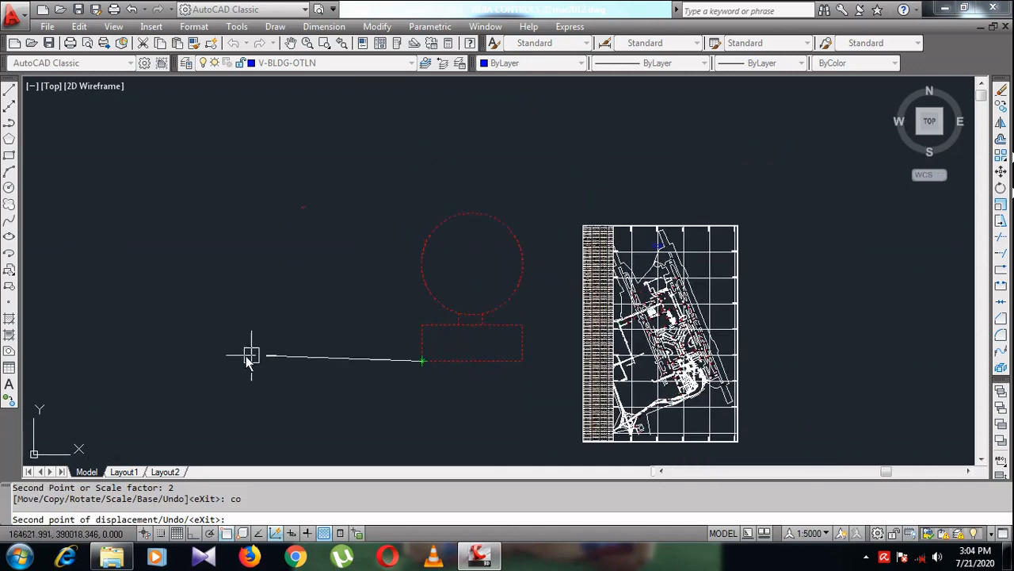
pyautogui.click(137, 354)
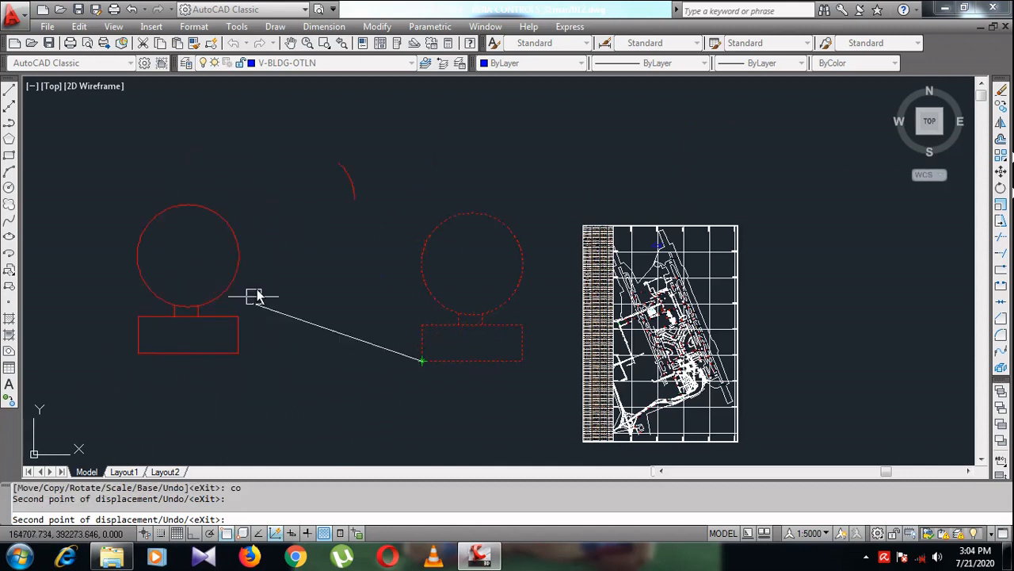
pyautogui.click(283, 234)
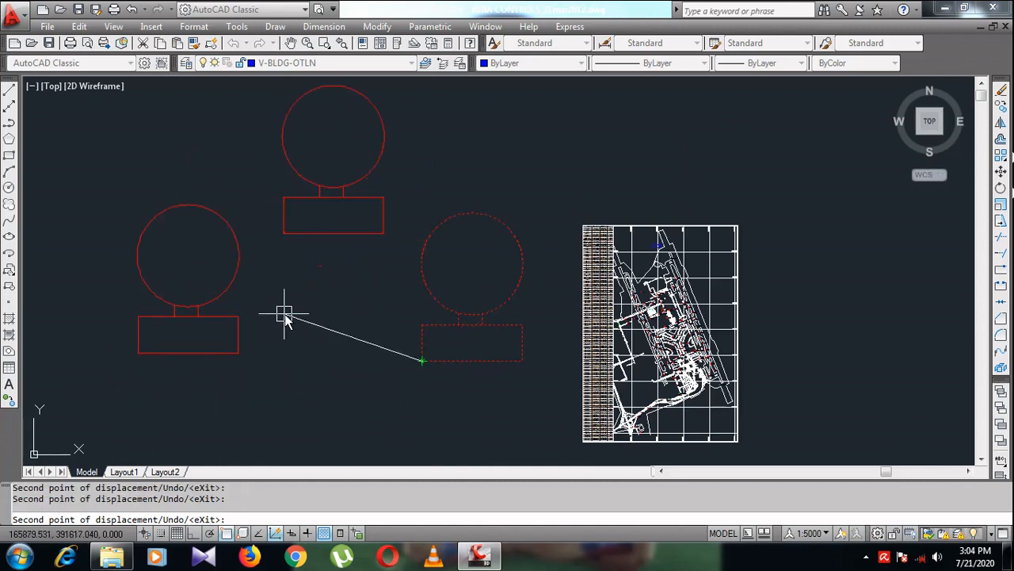
pyautogui.press('Escape')
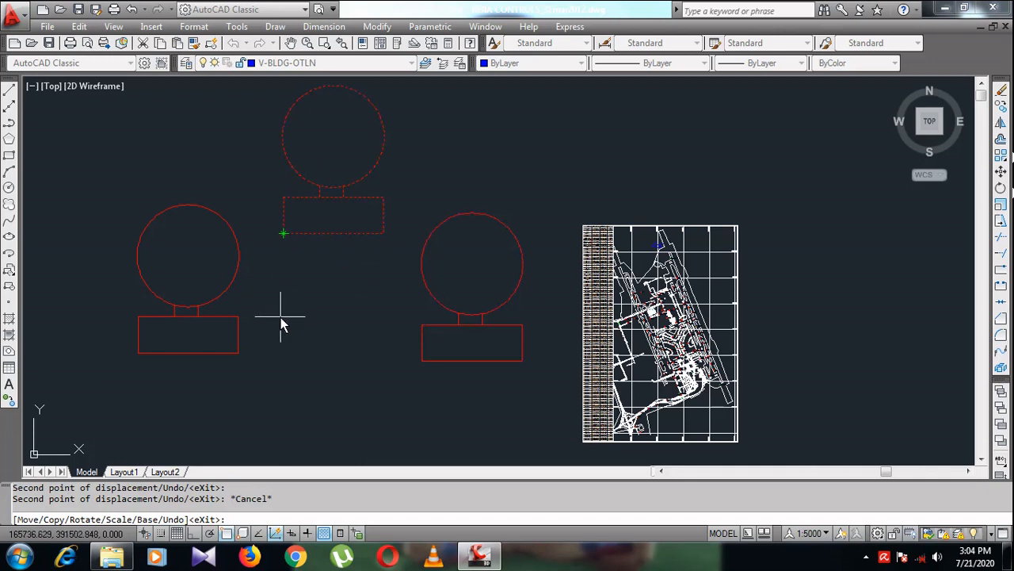